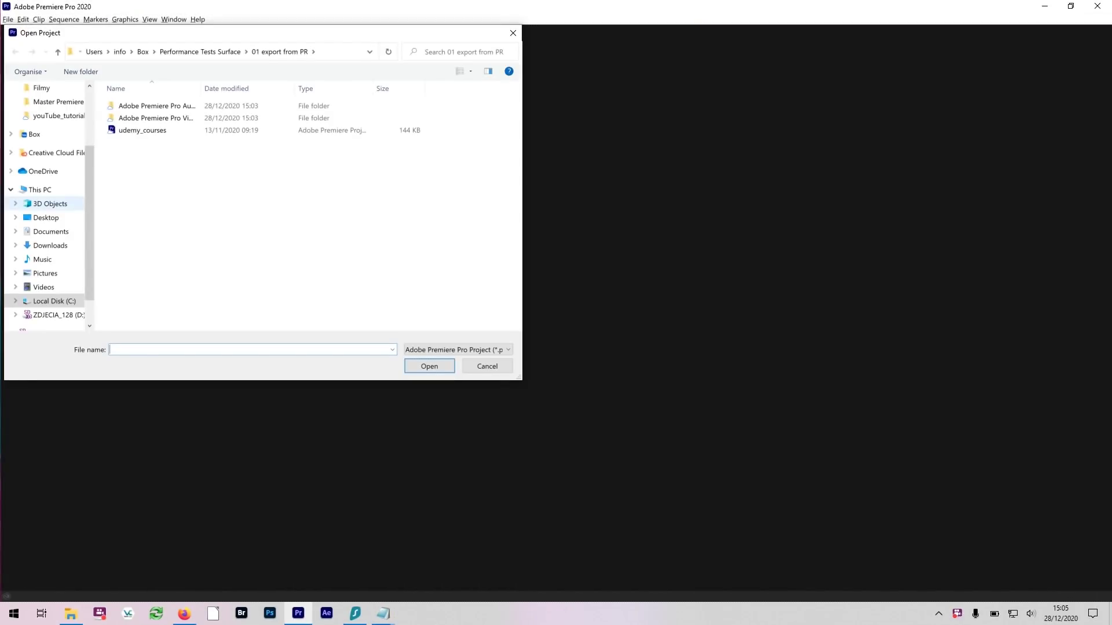
Step: Open the udemy_courses project and accept the default scratch disk settings
drag(249, 35, 547, 105)
click(433, 201)
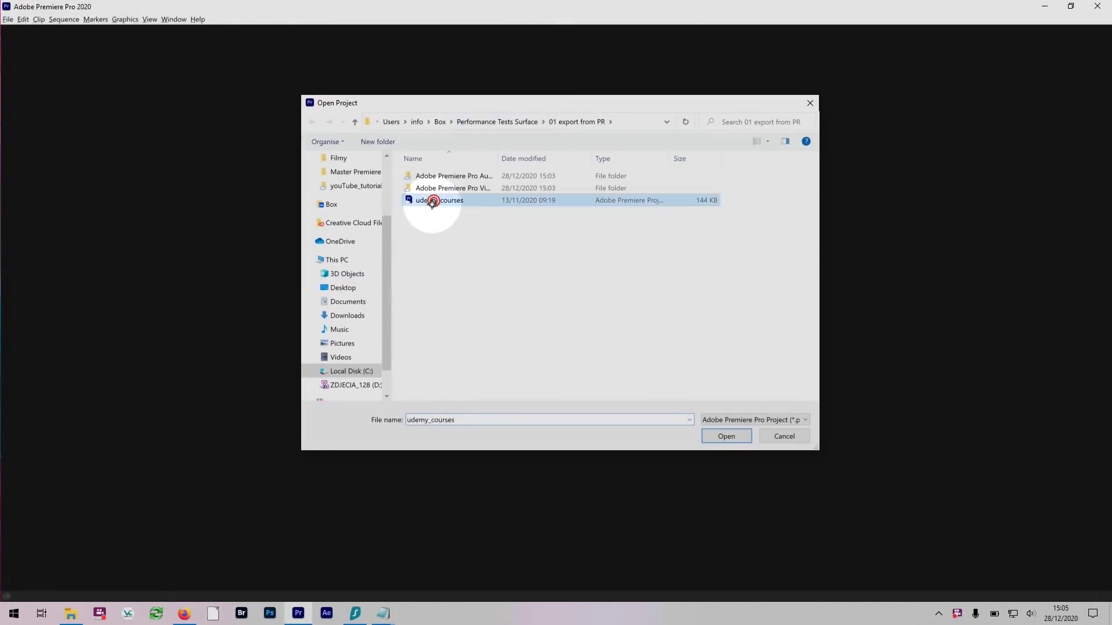
double_click(433, 201)
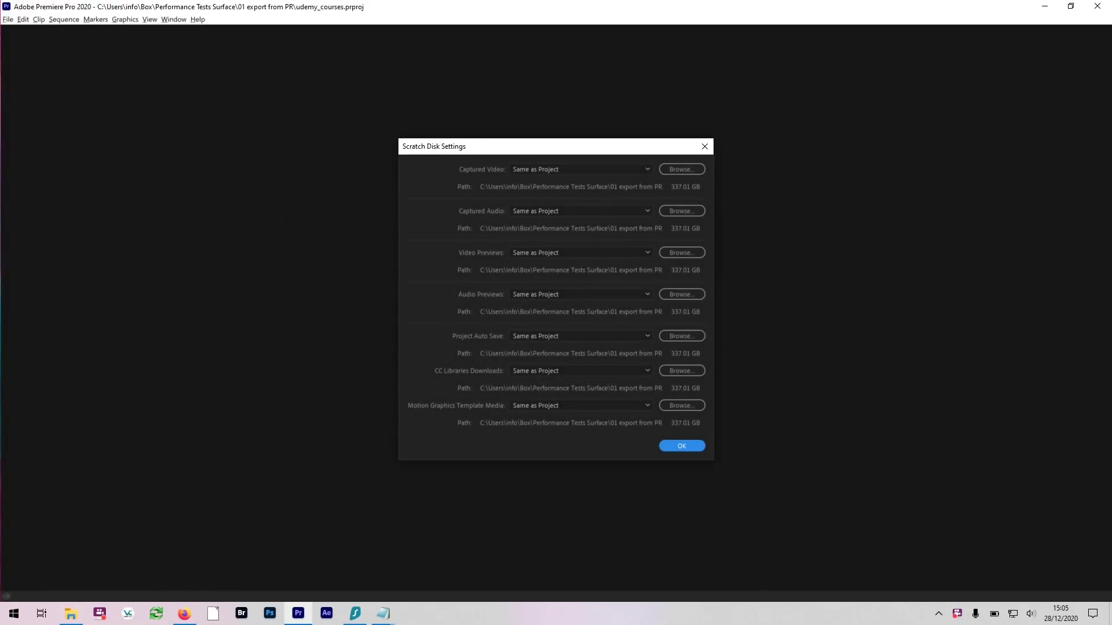
click(673, 446)
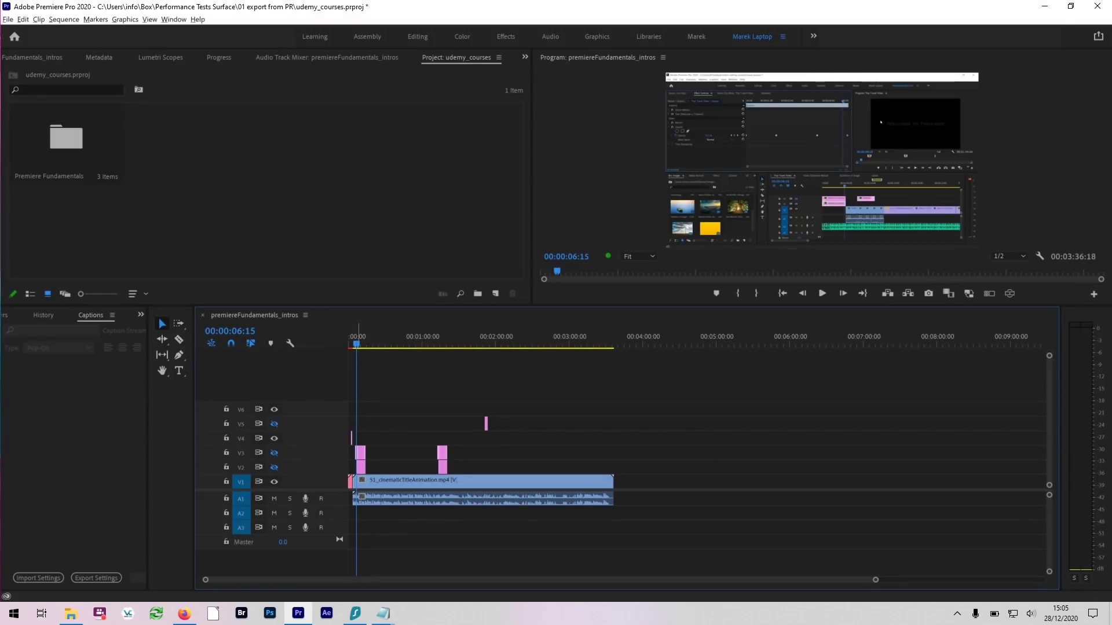
Step: Export the premiereFundamentals_intros sequence through Export Settings (Ctrl+M)
key(ctrl+m)
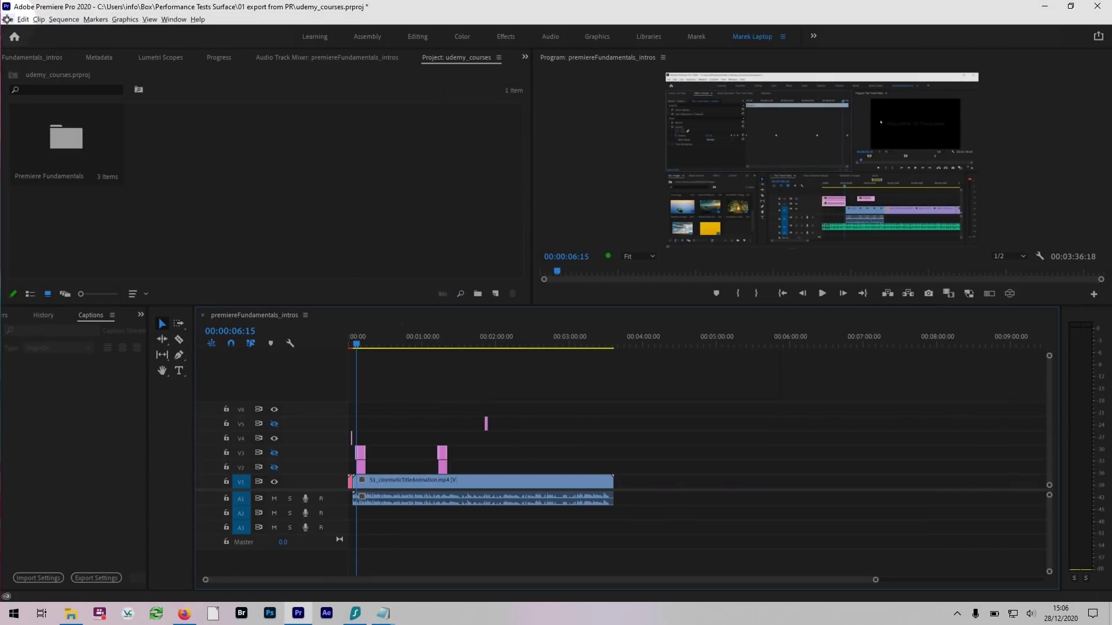
Step: Browse Performance Tests Surface into the 02 render slowMo PR folder, then cancel the open dialog
click(7, 19)
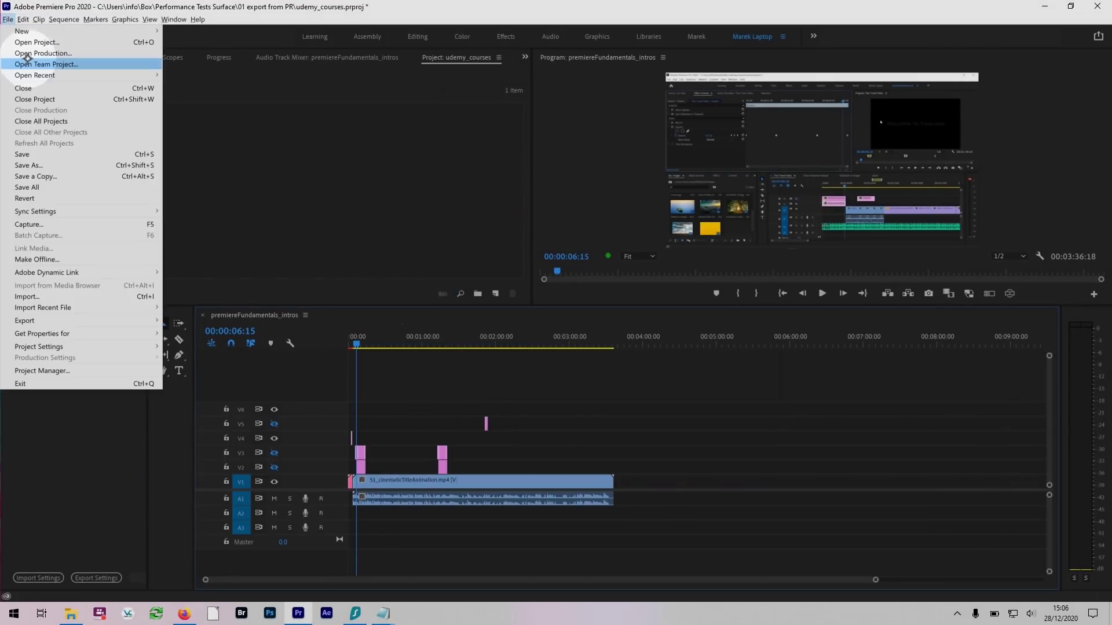
click(32, 38)
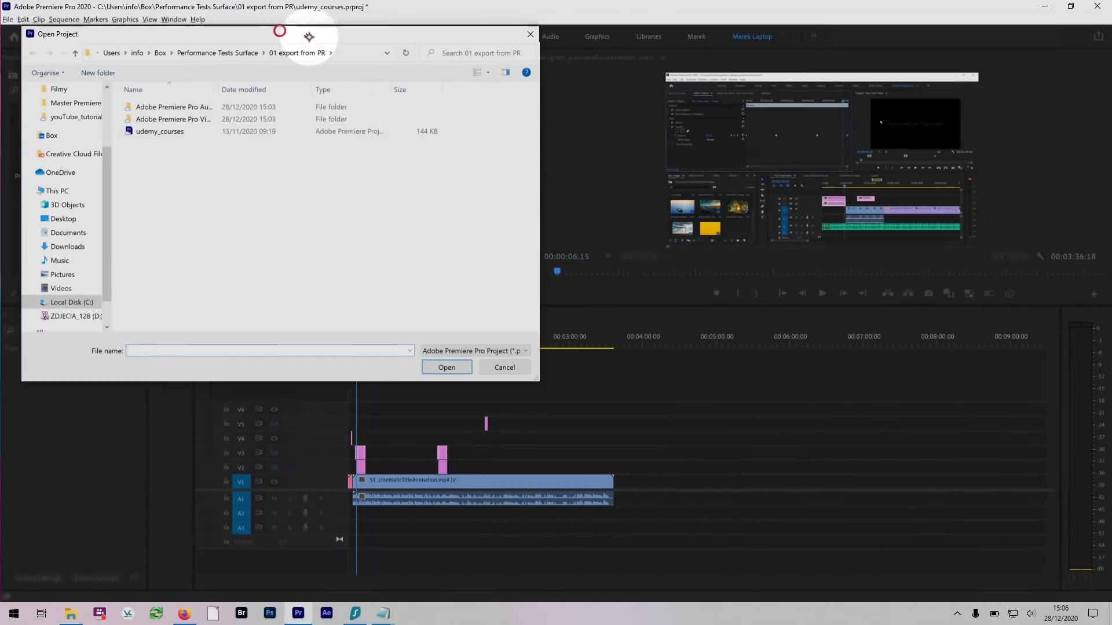
drag(310, 35, 602, 132)
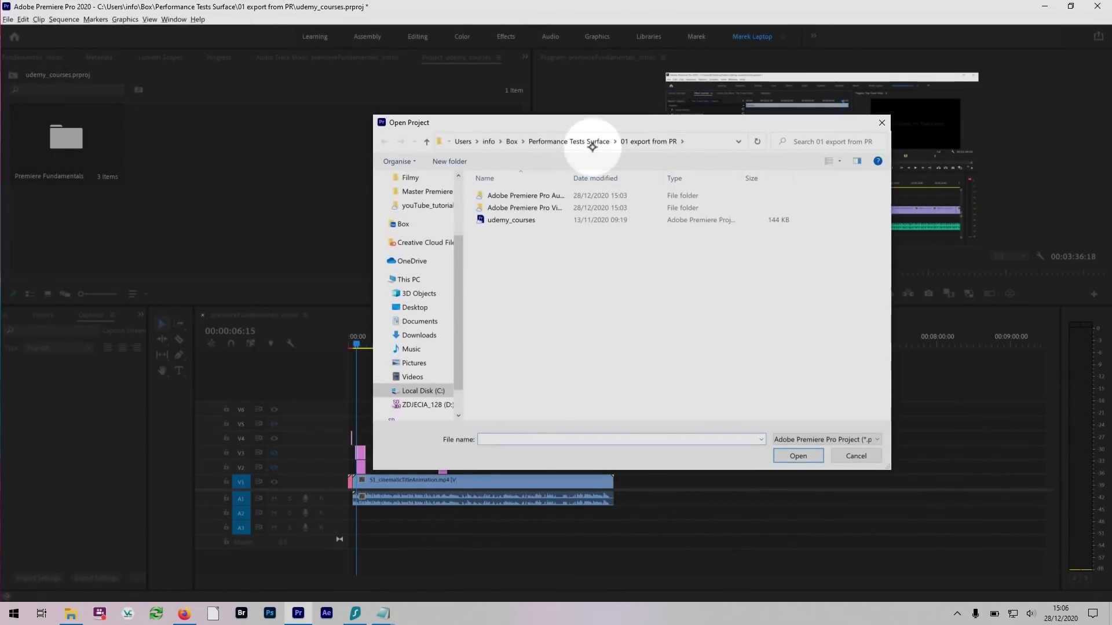
click(588, 142)
double_click(524, 210)
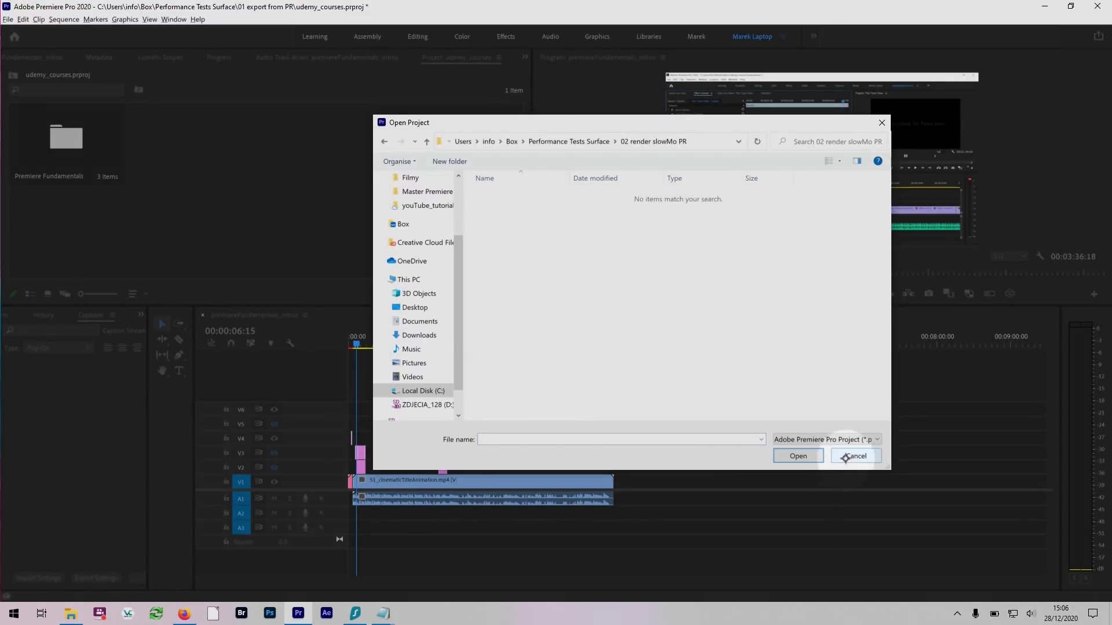
click(851, 457)
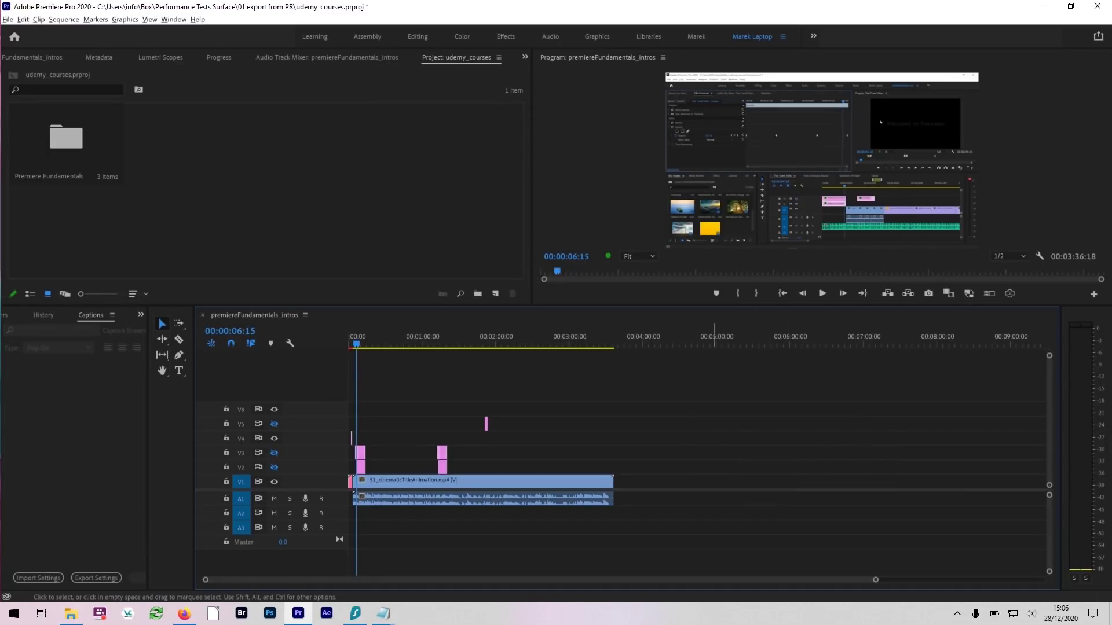
Step: Open the performance test project from the Performance Tests Surface folder
click(8, 19)
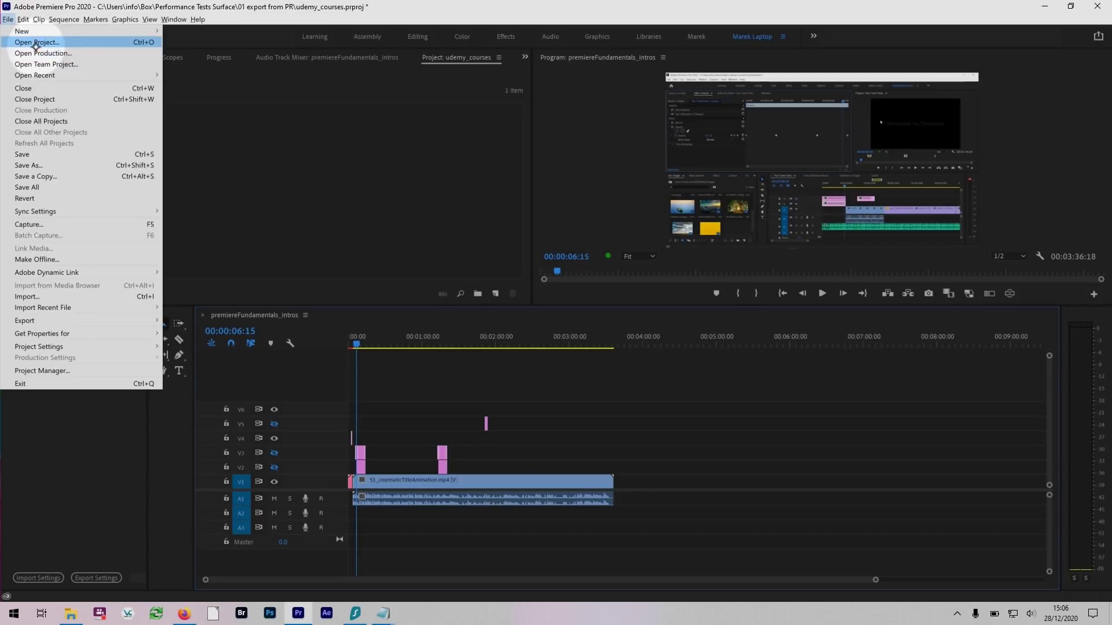
click(23, 40)
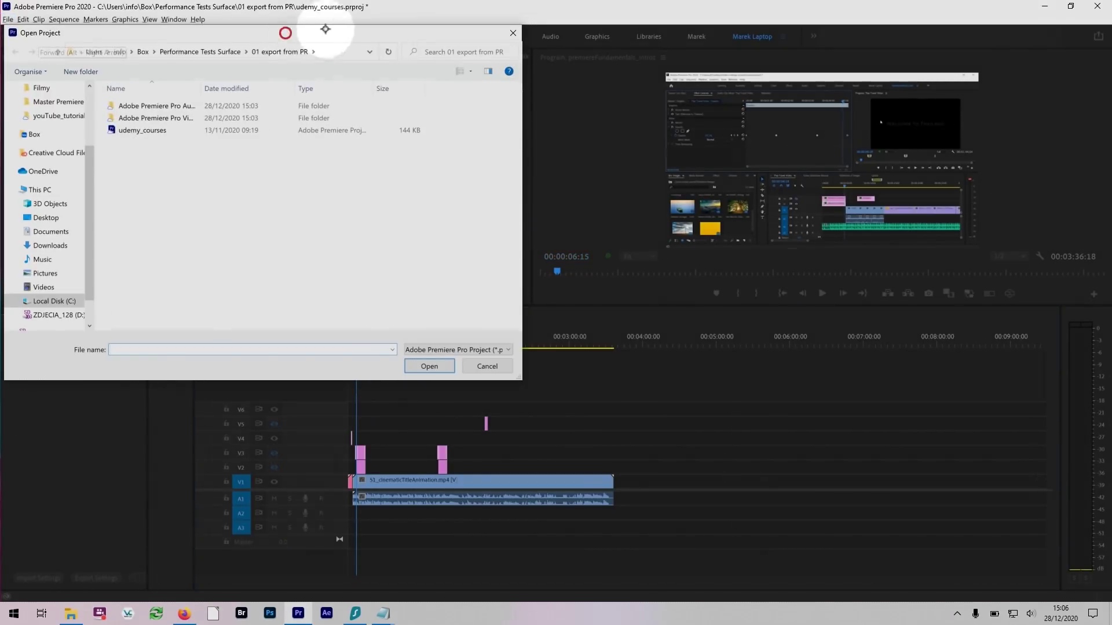
drag(286, 30, 695, 106)
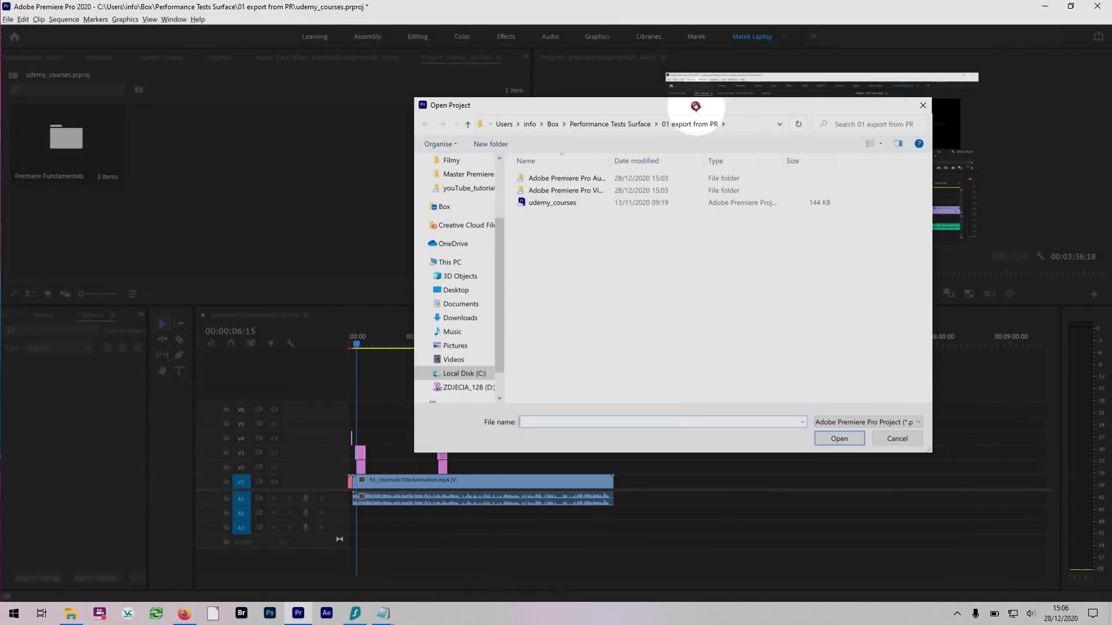
click(603, 124)
double_click(560, 277)
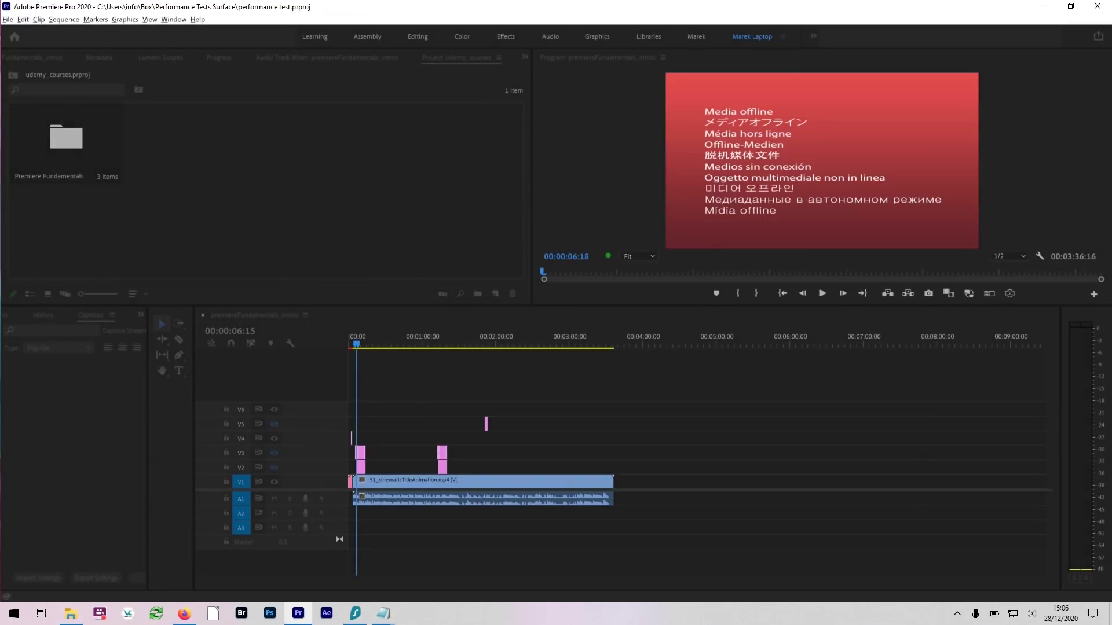
Step: Accept the scratch disk settings and open the Drive to Basket sequence for the slow-mo render
key(Return)
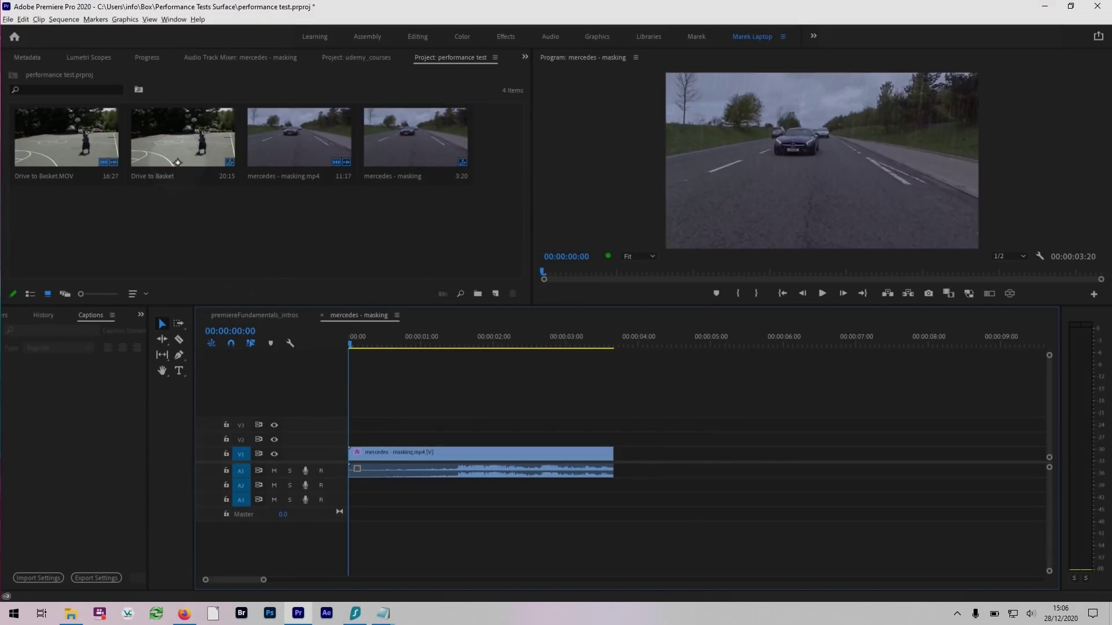
double_click(179, 141)
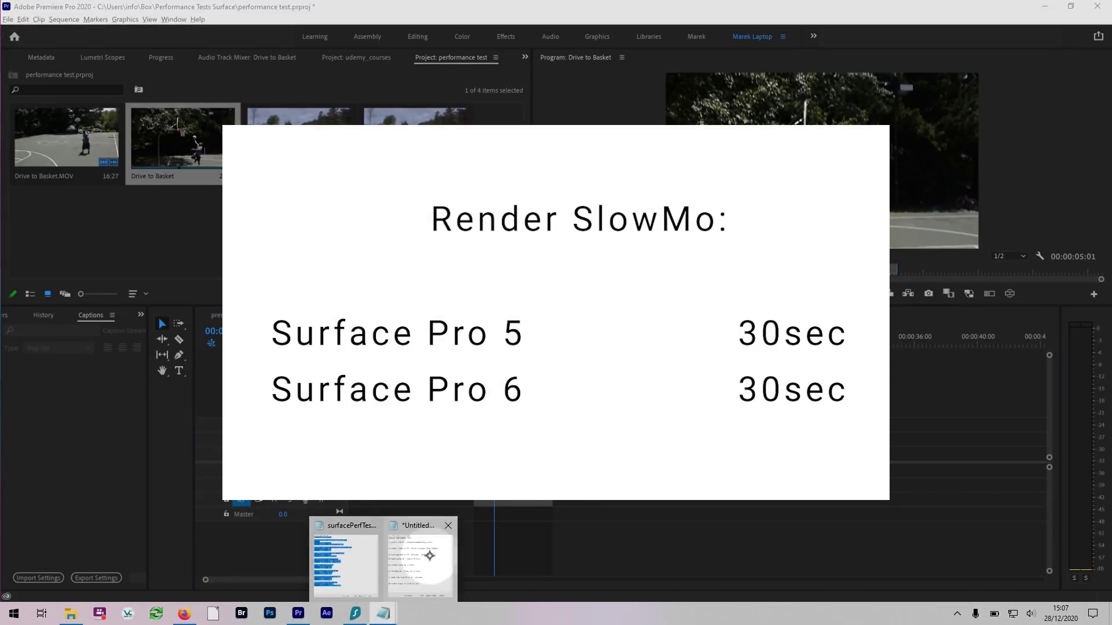
Step: Check the tracking Mask test in the notes, then select the clip in the mercedes - masking sequence
click(348, 559)
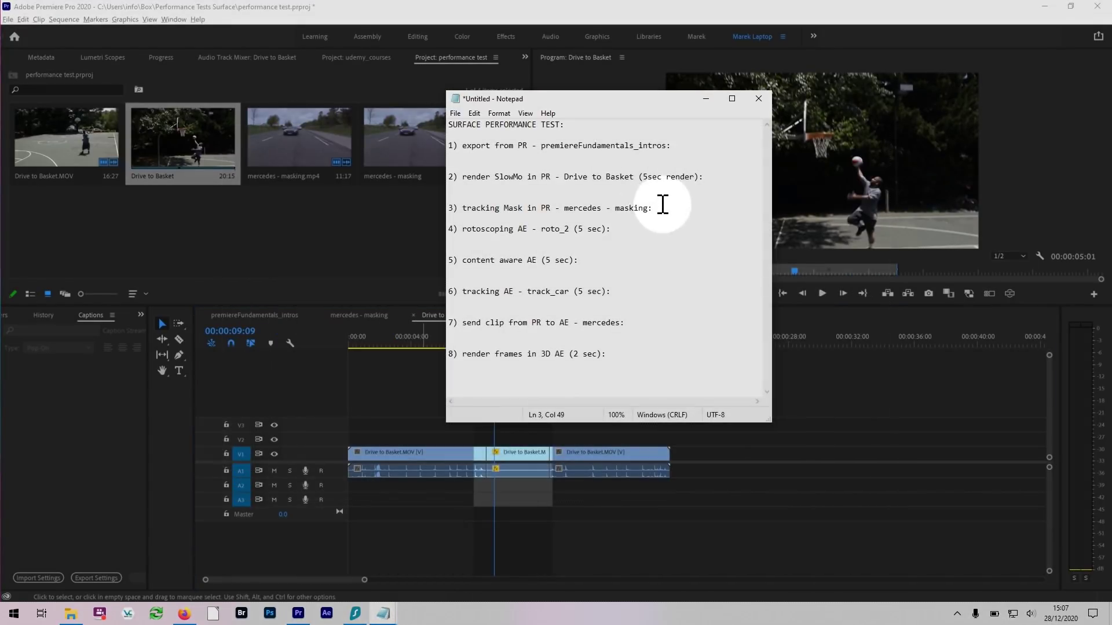
drag(660, 207, 458, 209)
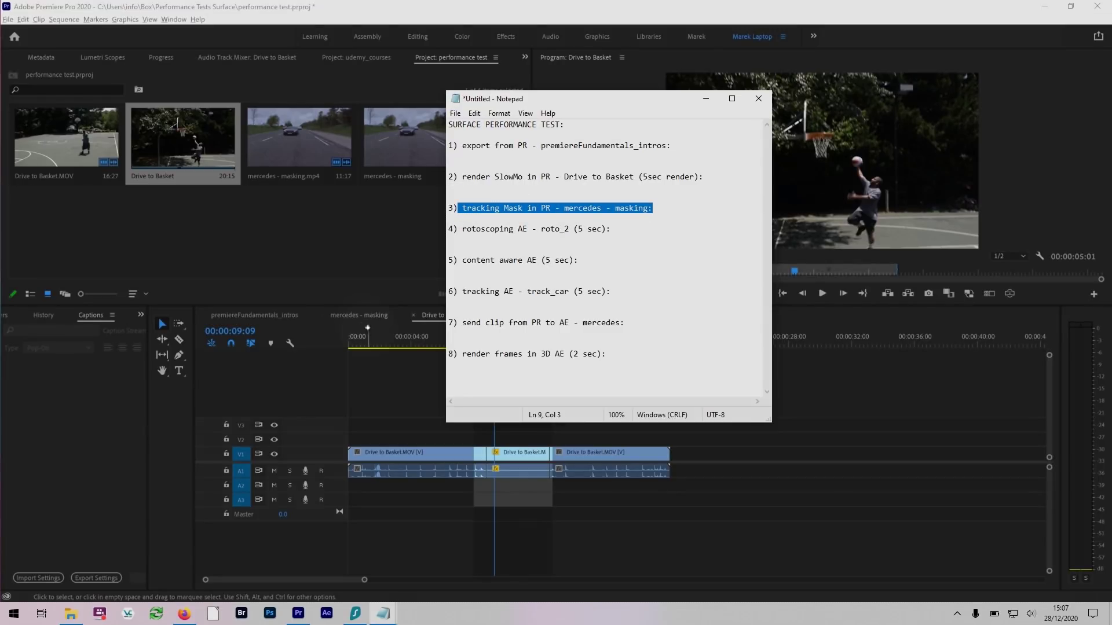
click(357, 314)
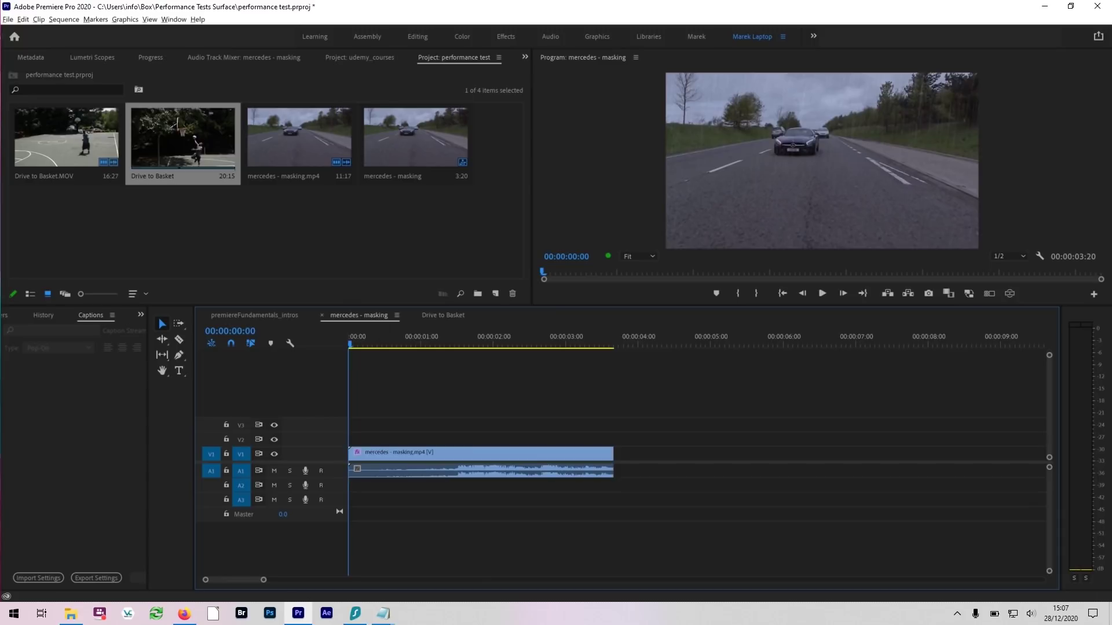
click(357, 468)
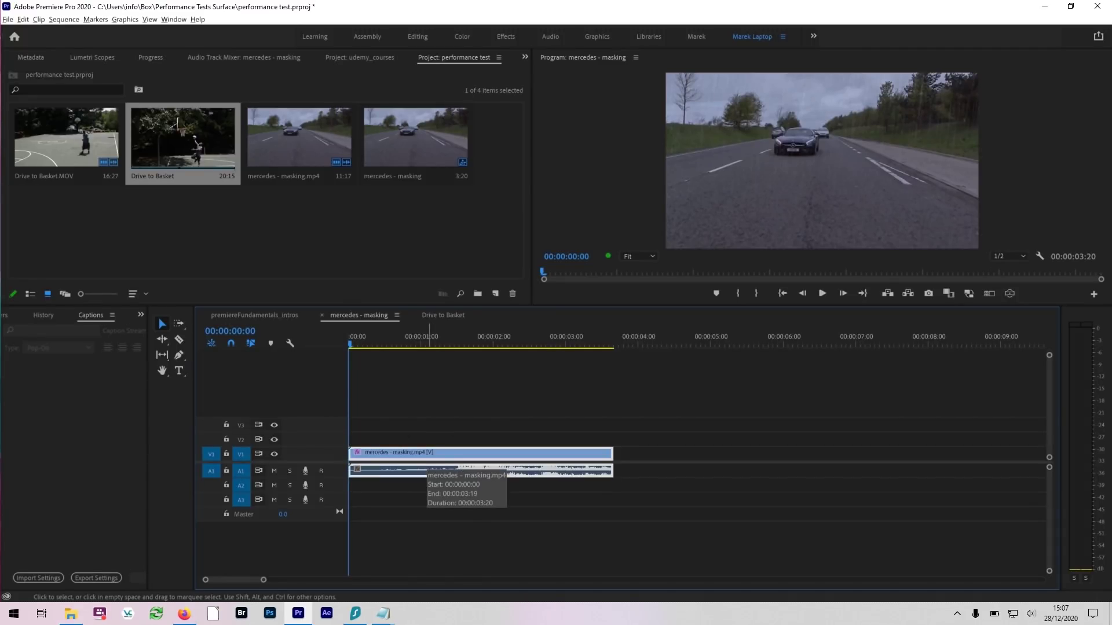
Step: Show Effect Controls and select Mask (1) under Gaussian Blur on the mercedes clip
click(173, 20)
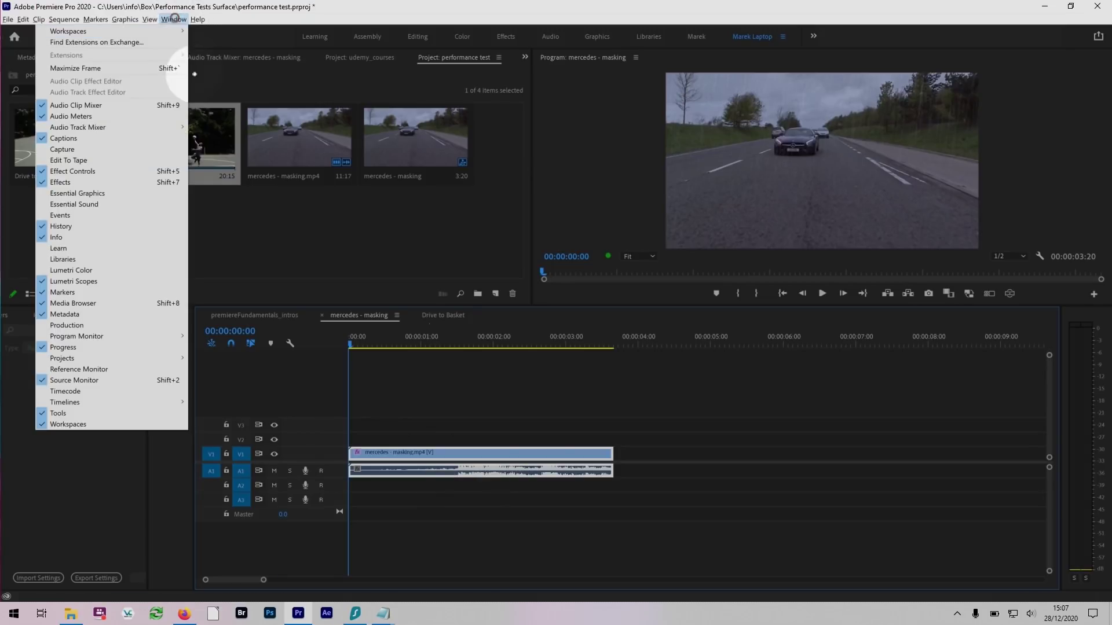
click(115, 171)
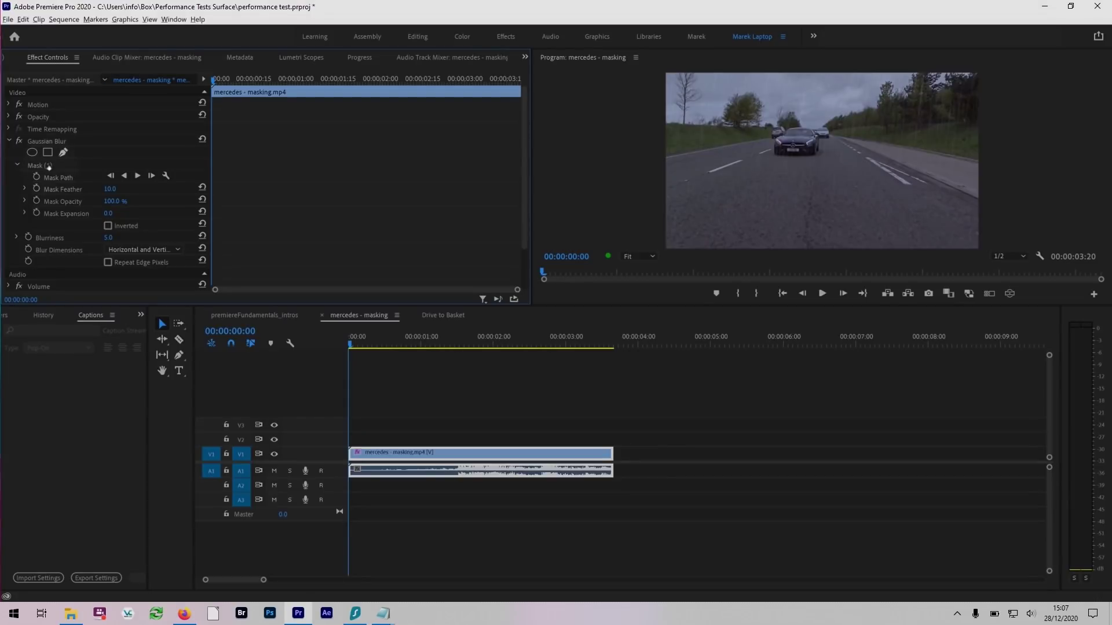
click(39, 165)
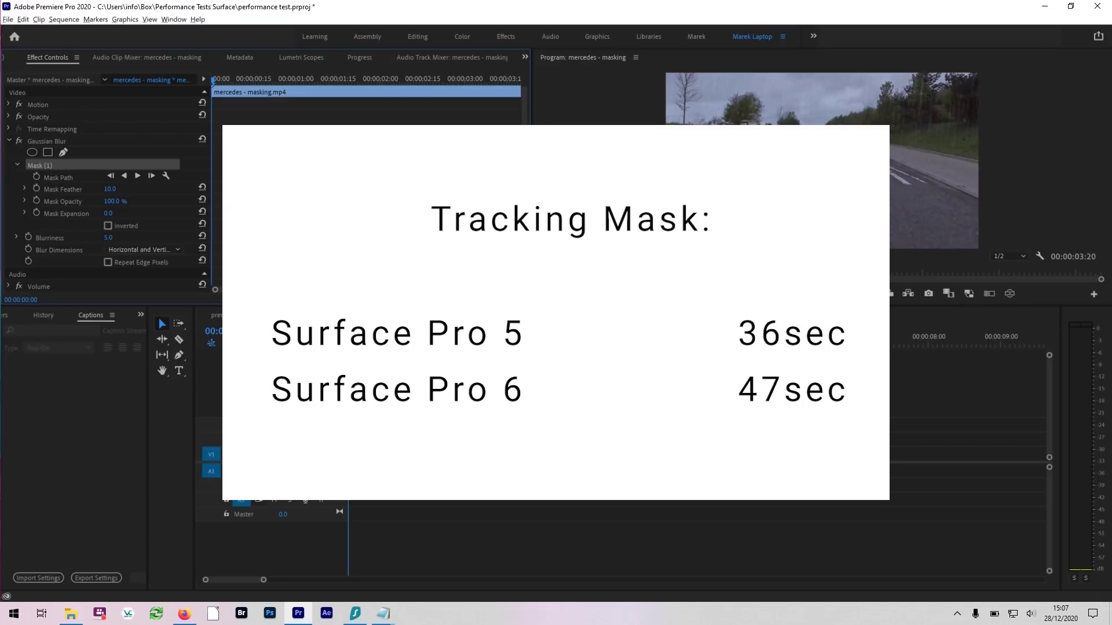
Step: Mark the rotoscoping AE - roto_2 test line in Notepad and minimise Premiere Pro
click(383, 613)
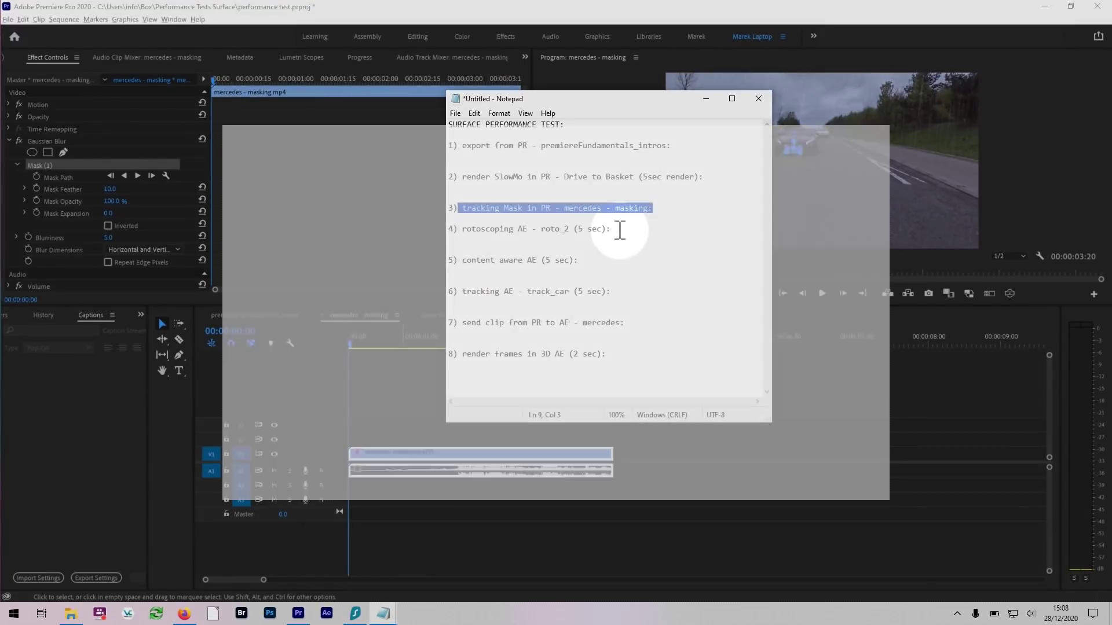
drag(611, 230, 458, 230)
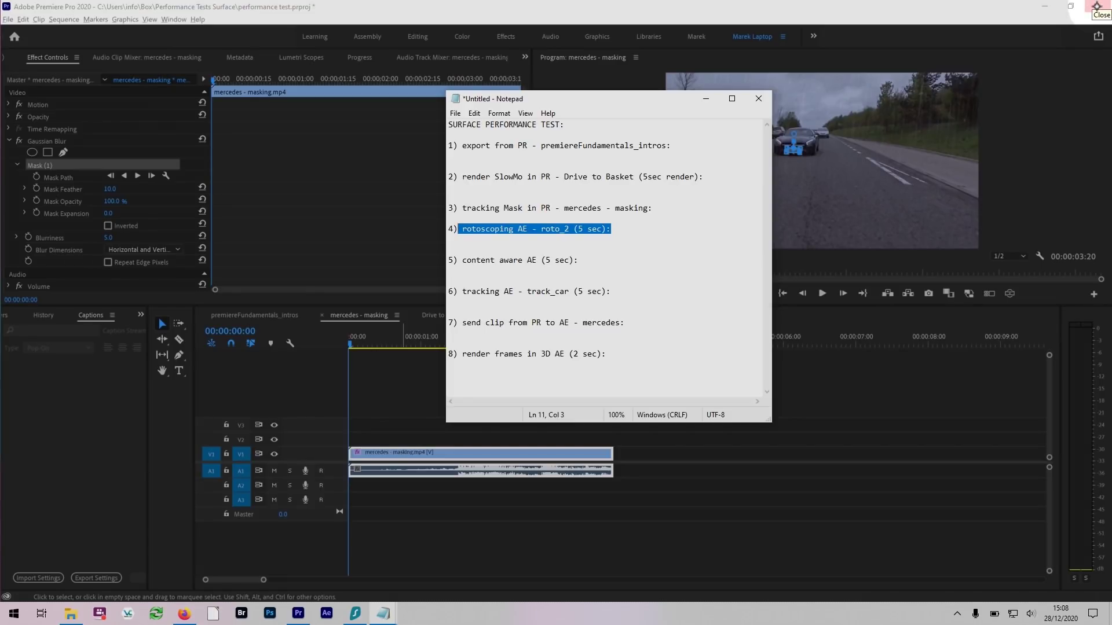
click(1096, 7)
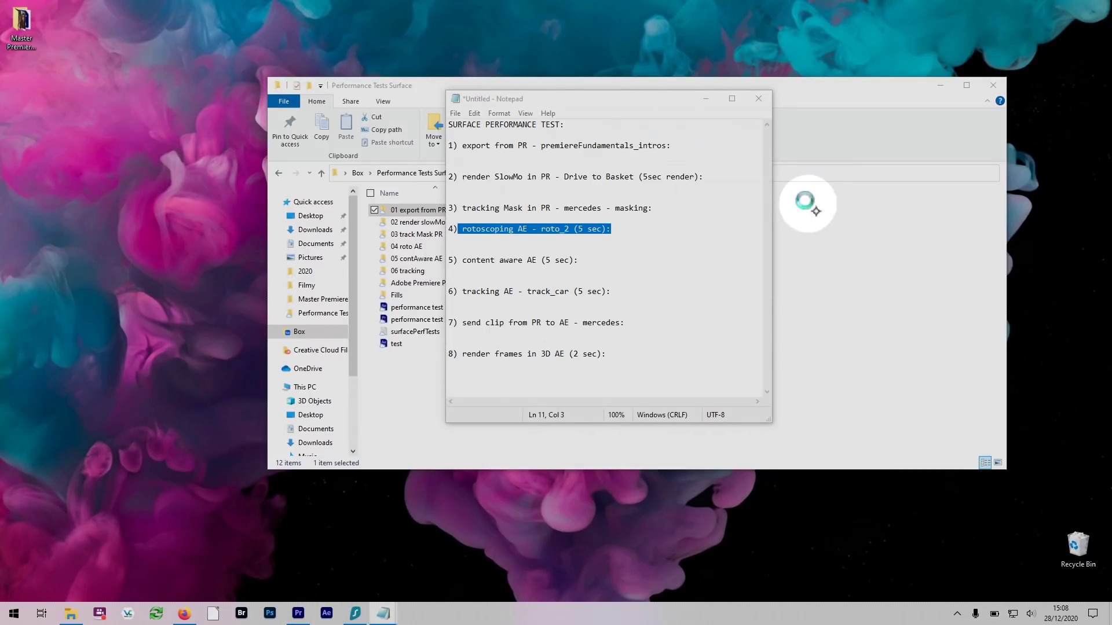
Step: Look inside the 04 roto AE folder, then select performance test.aep in Performance Tests Surface
click(814, 212)
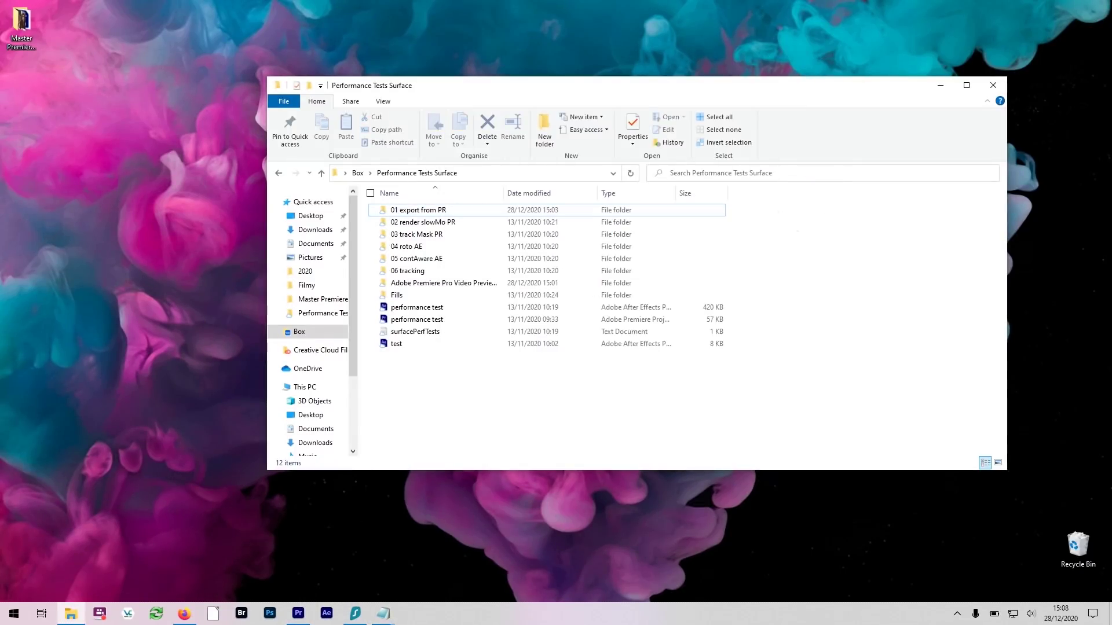
click(427, 307)
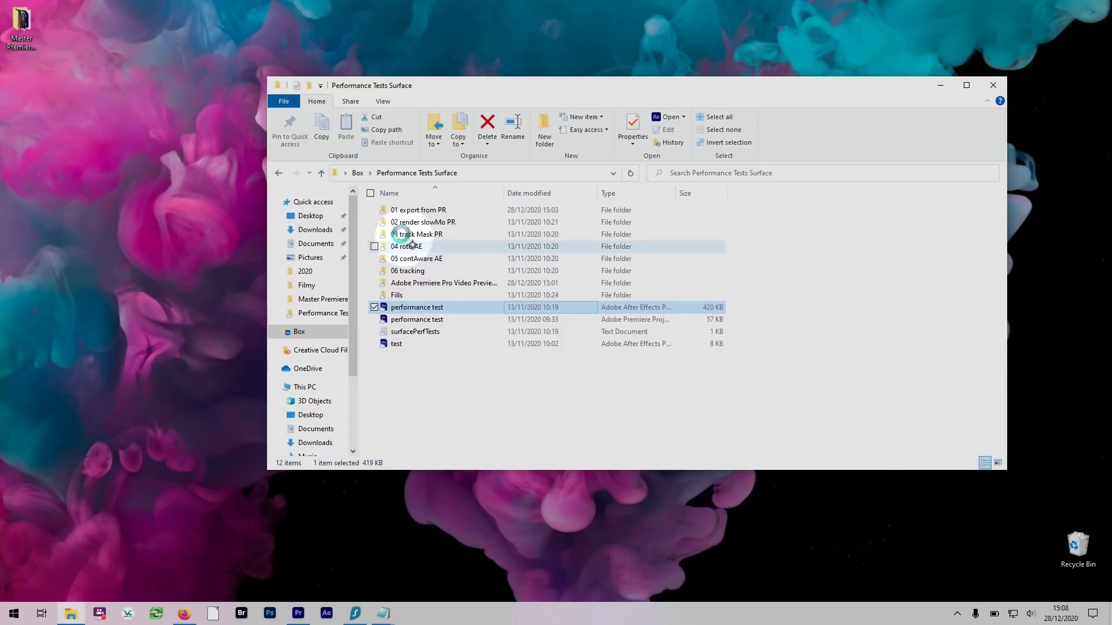
double_click(407, 246)
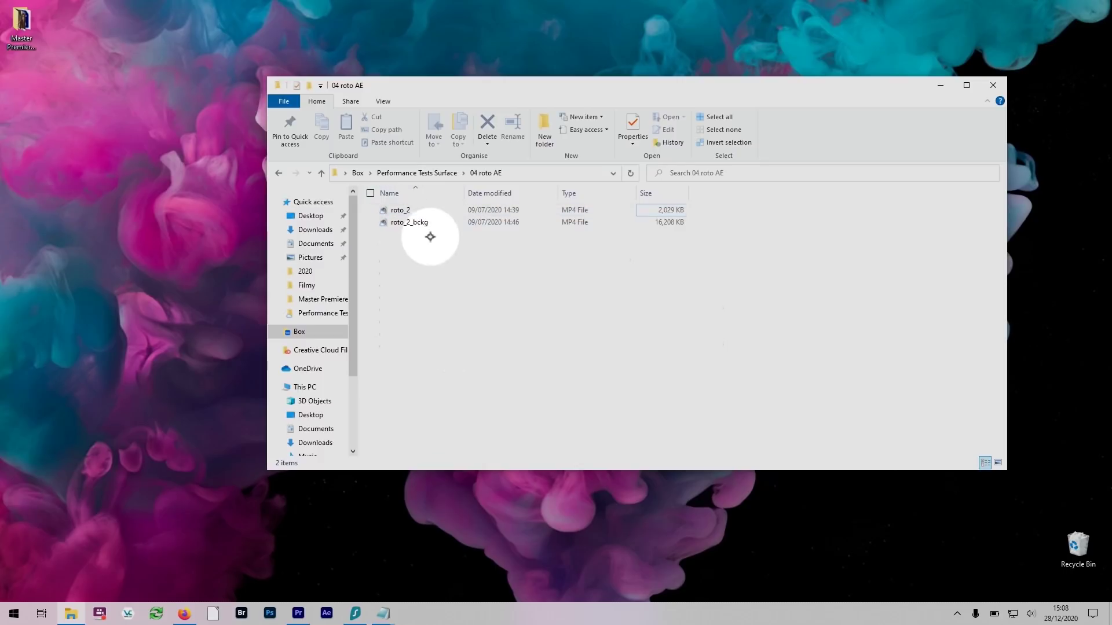
click(429, 174)
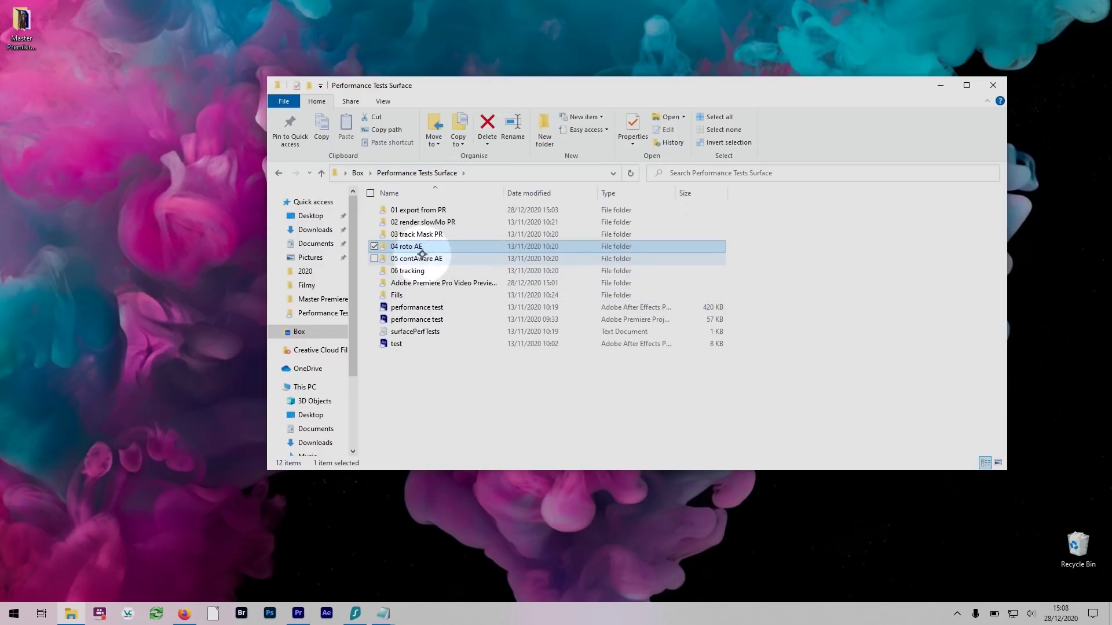
click(423, 307)
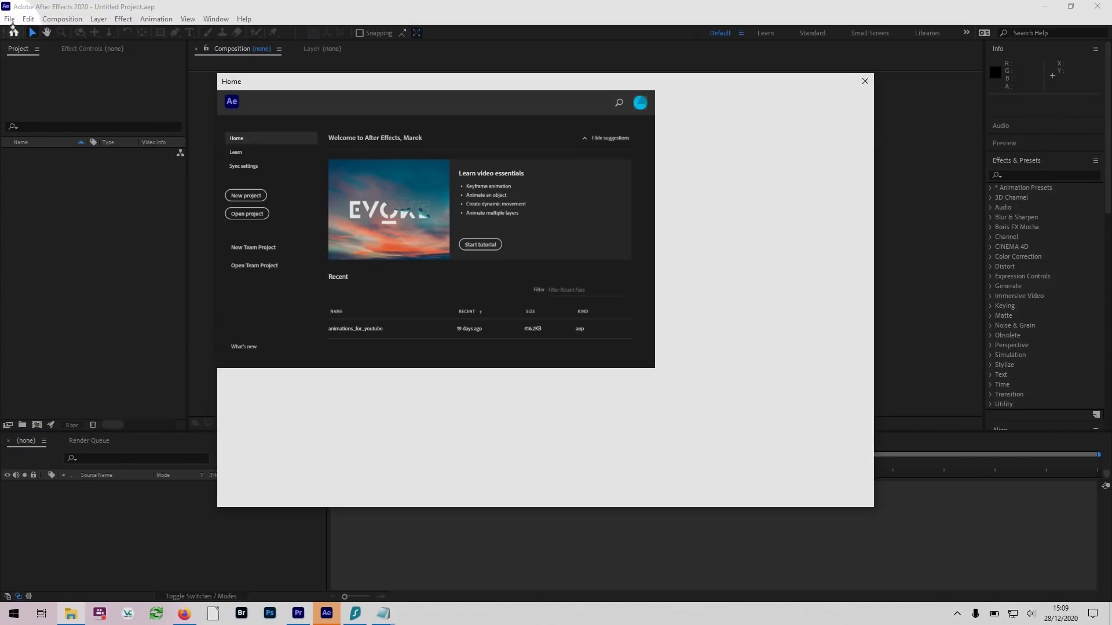
Step: Open the performance test project from Box > Performance Tests Surface via File > Open Project
click(10, 16)
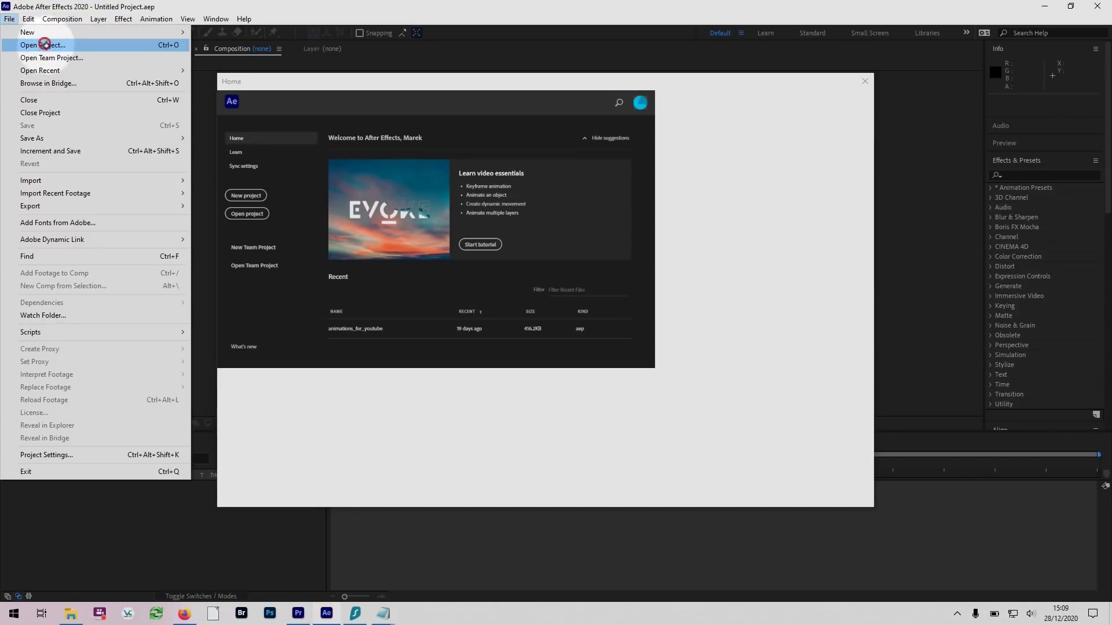
click(49, 45)
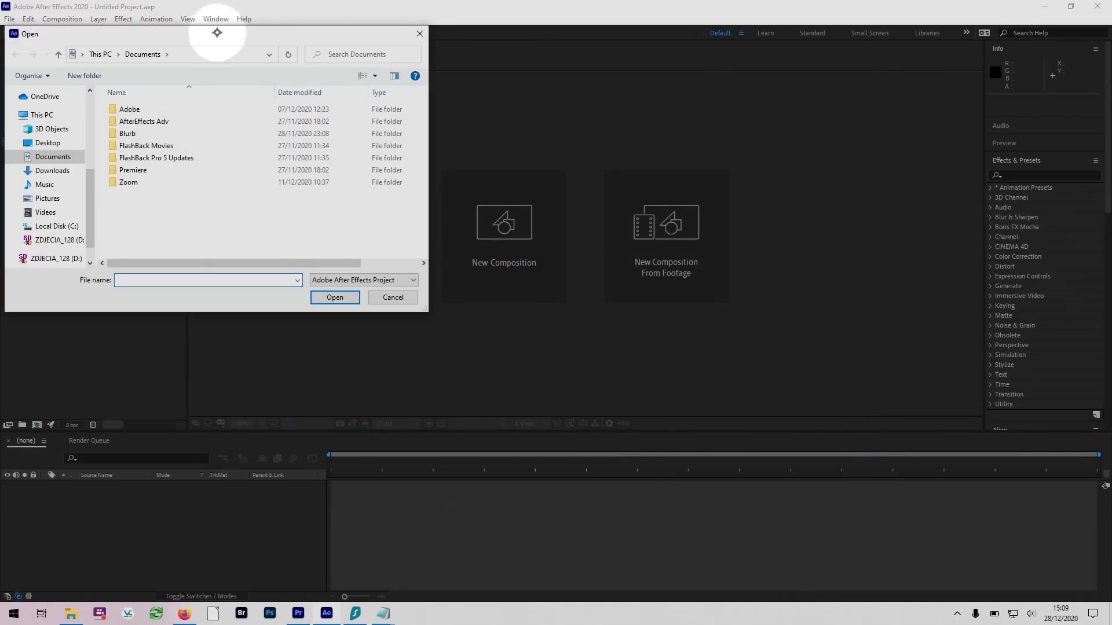
drag(218, 32, 658, 132)
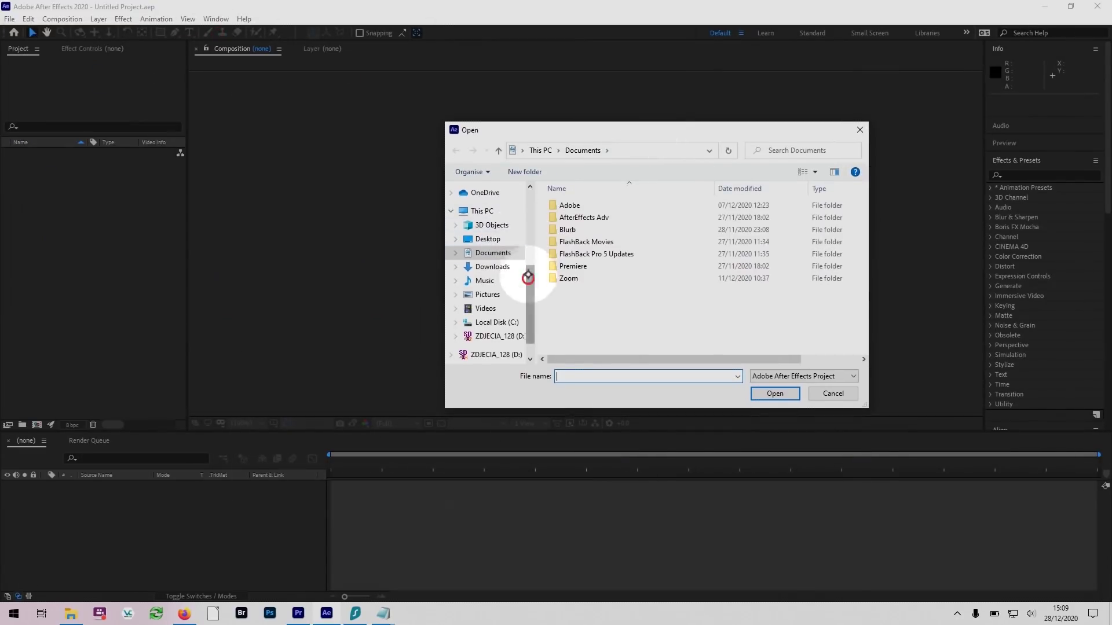
scroll(516, 266, up, 4)
click(483, 330)
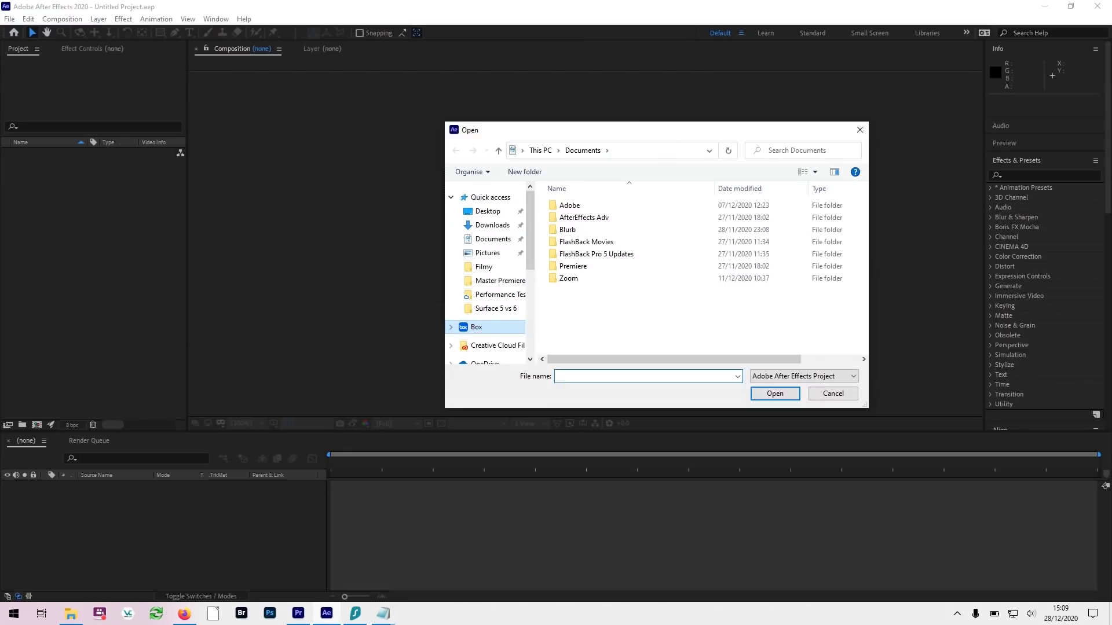
double_click(580, 304)
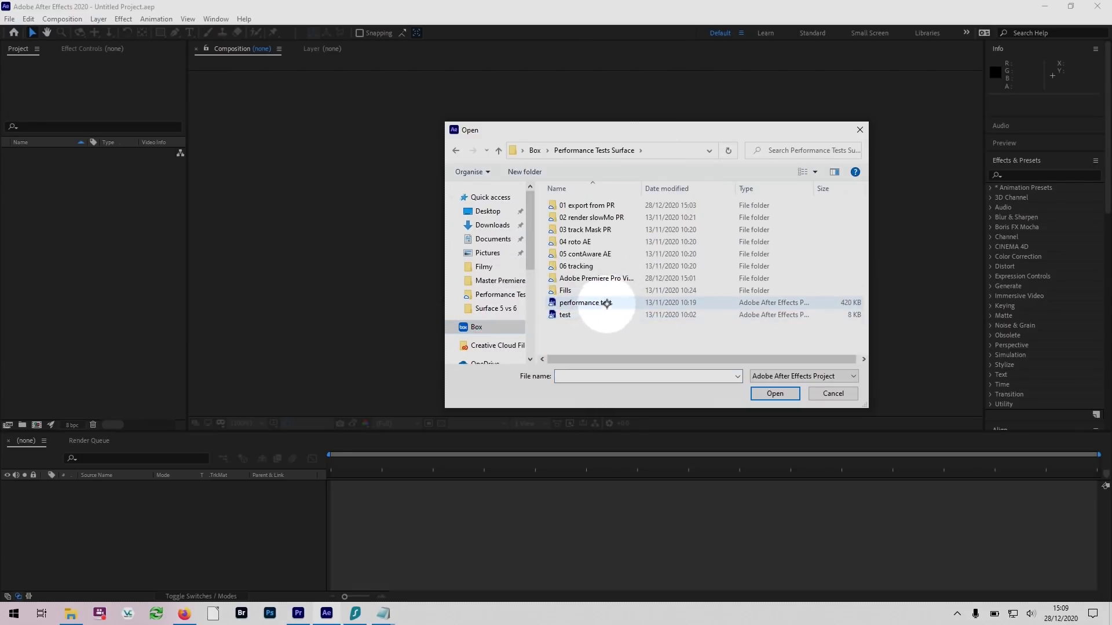
click(605, 304)
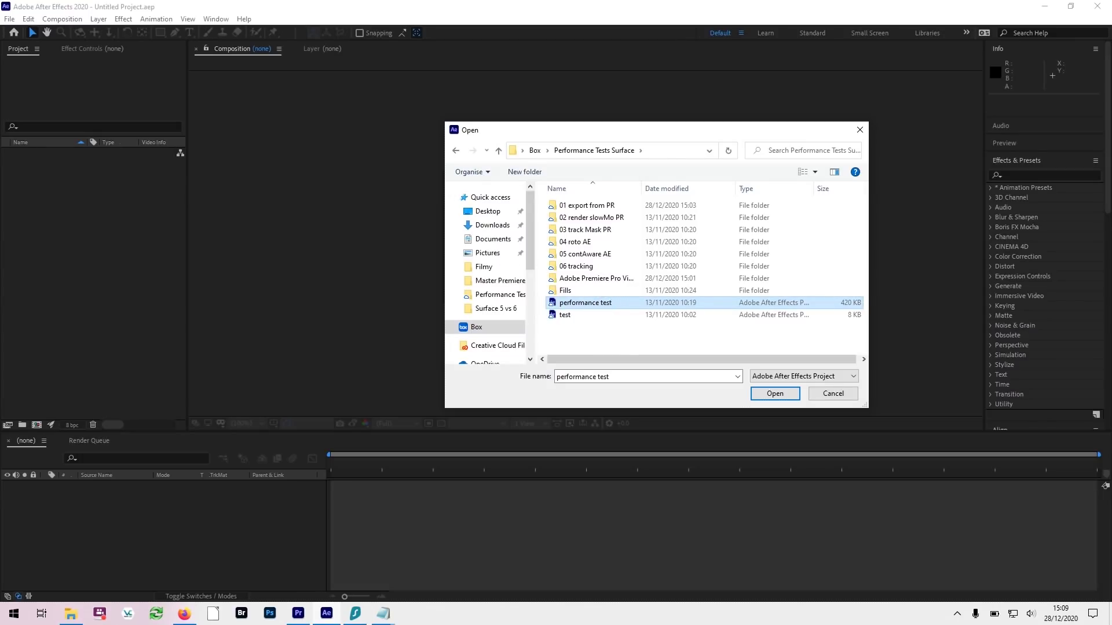
key(Return)
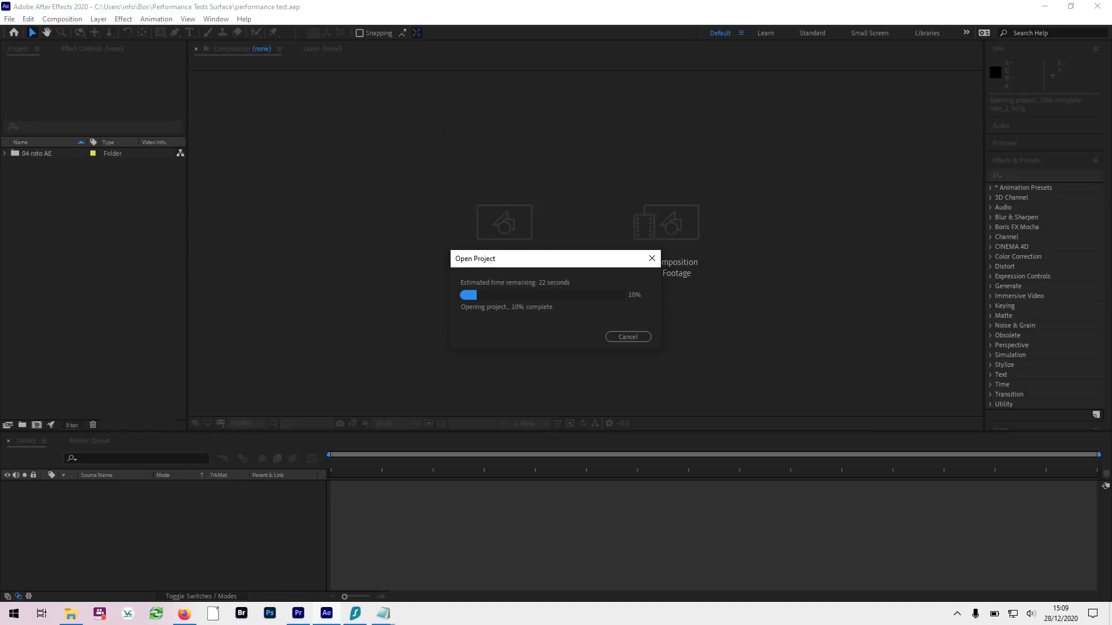
Step: Review the Notepad test list while the project loads, then minimise Notepad
mouse_move(382, 614)
click(351, 557)
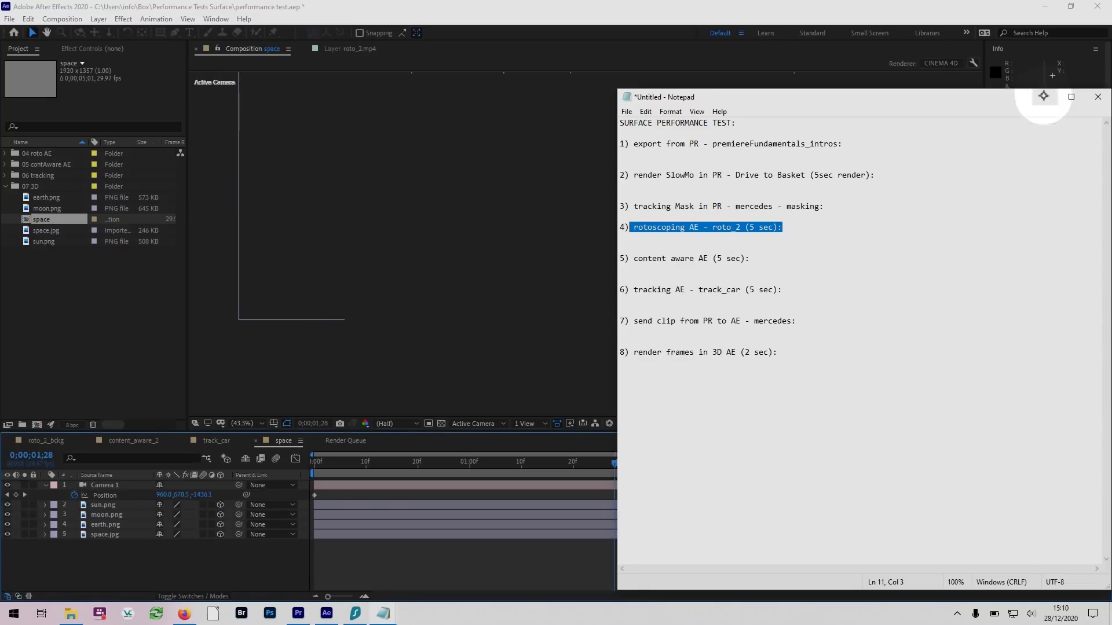
click(1046, 95)
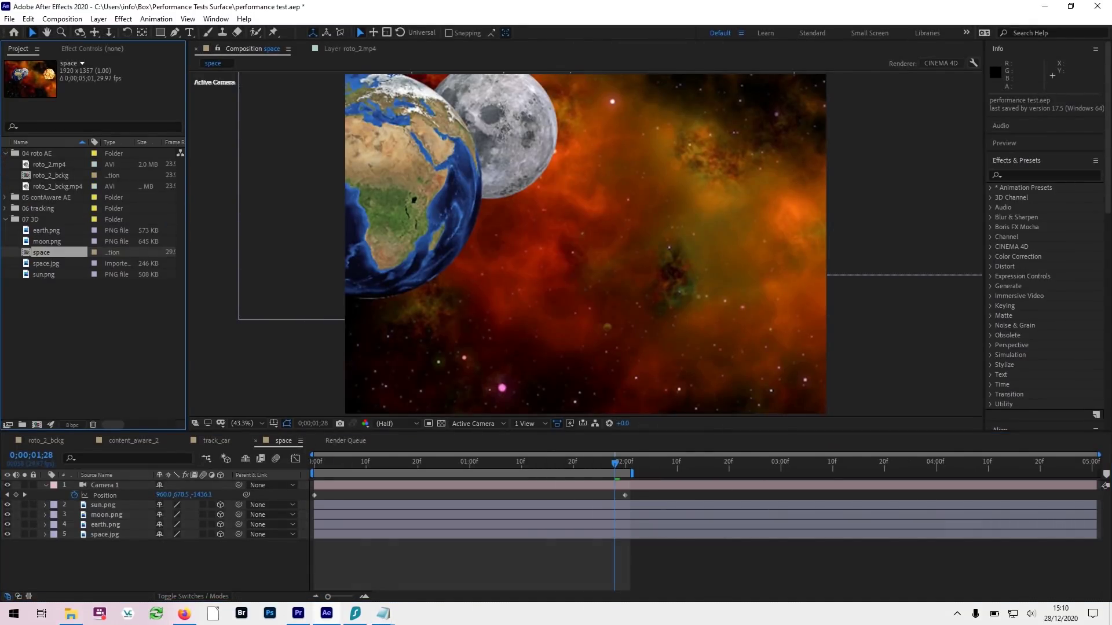
Step: Switch to the roto_2_bckg composition and open its roto_2.mp4 layer in the Layer panel
click(46, 441)
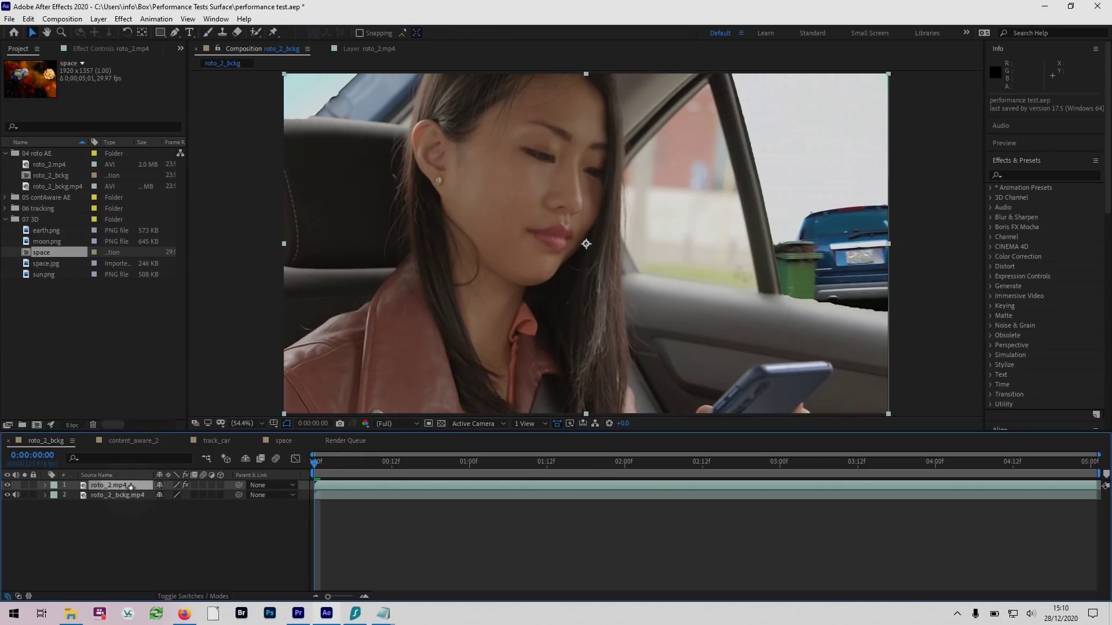
double_click(110, 485)
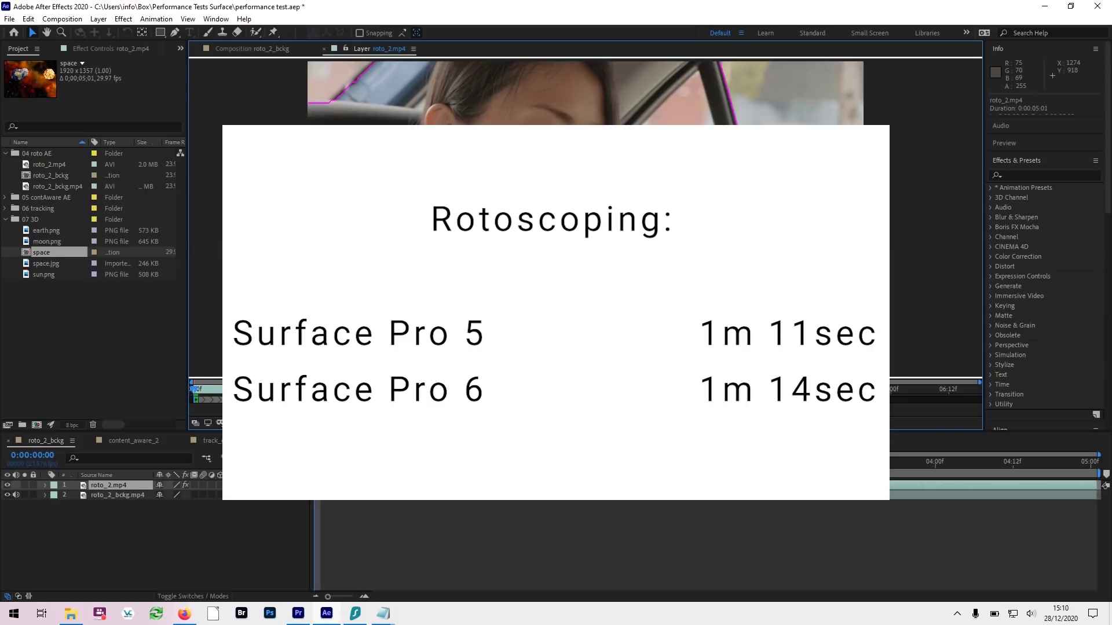
Step: Glance at the Notepad test list, minimize it, and close the roto_2.mp4 layer view
click(383, 613)
click(419, 559)
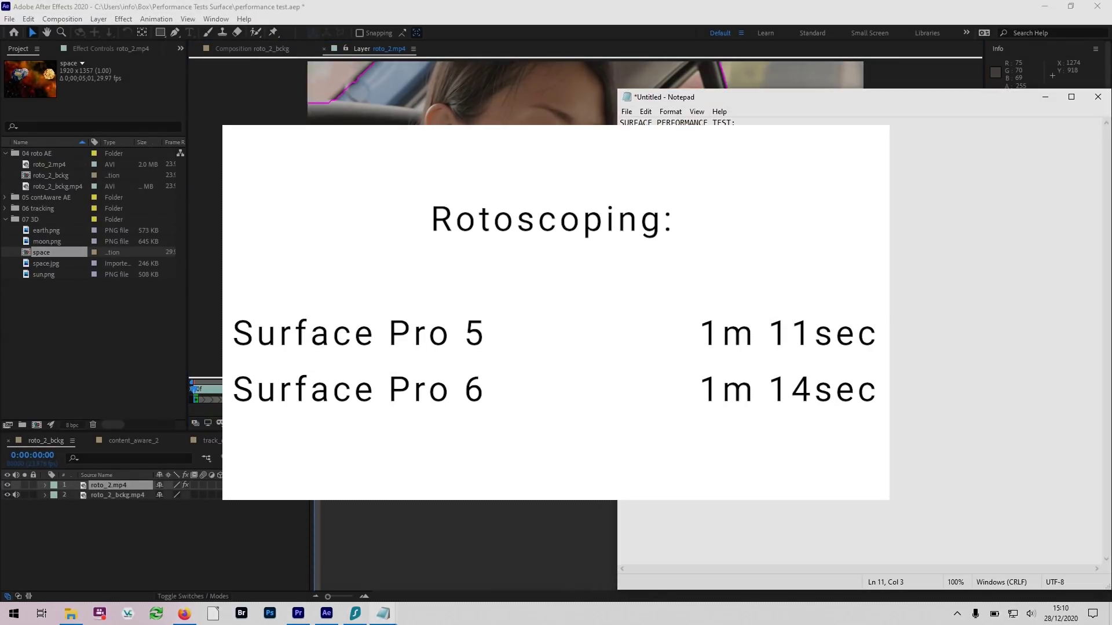
click(1007, 91)
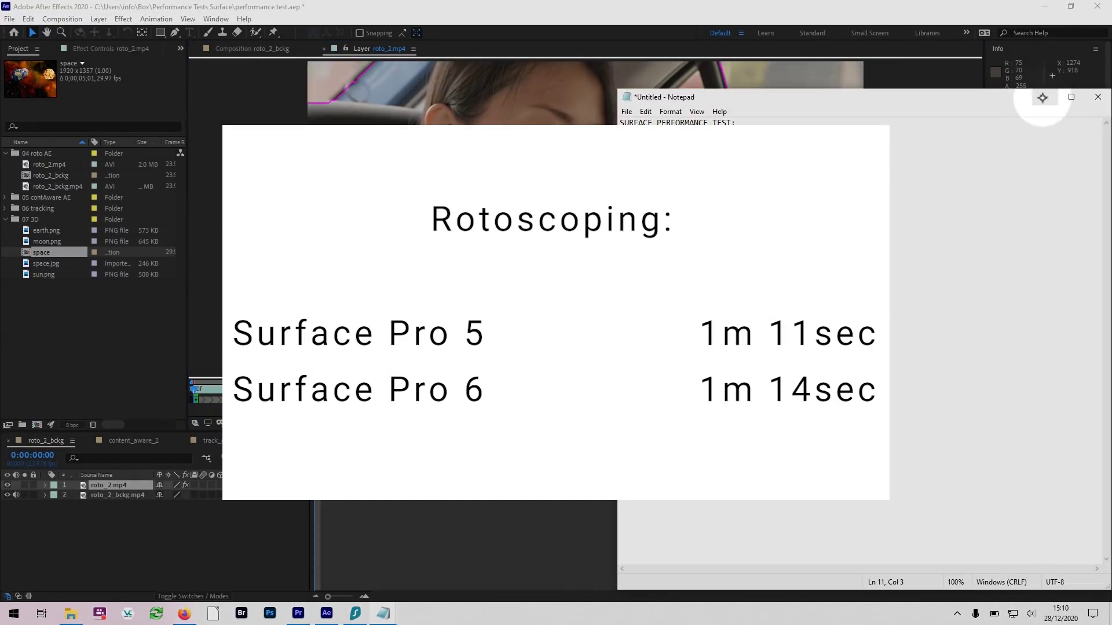
click(1046, 97)
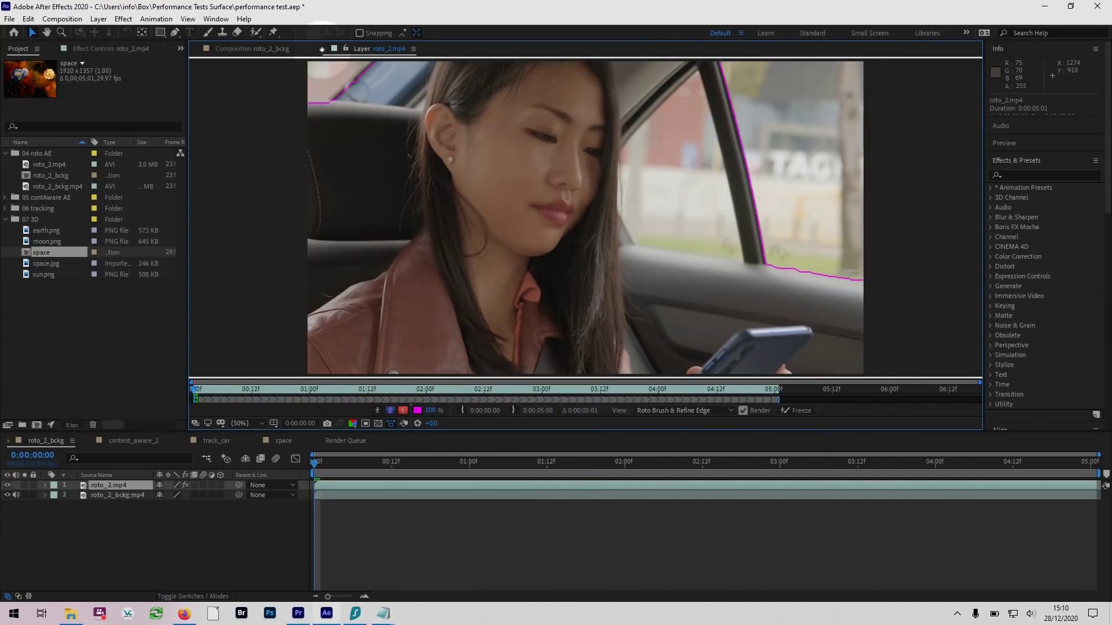
key(ctrl+w)
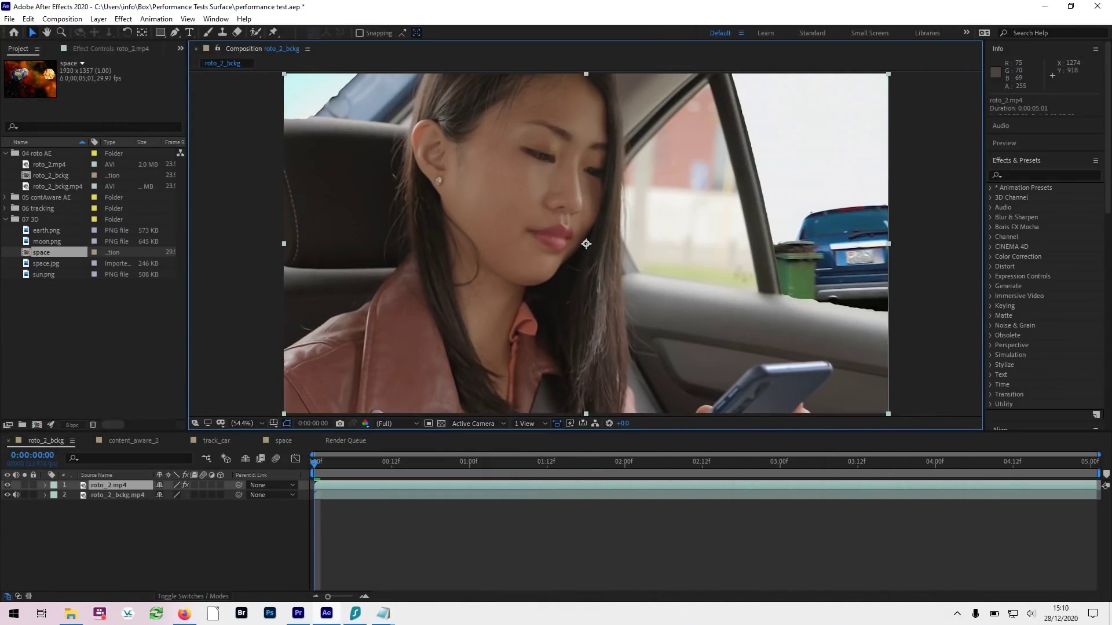
Step: Go to the start of content_aware_2 and toggle the Fill layer off and on to compare with the car
click(133, 441)
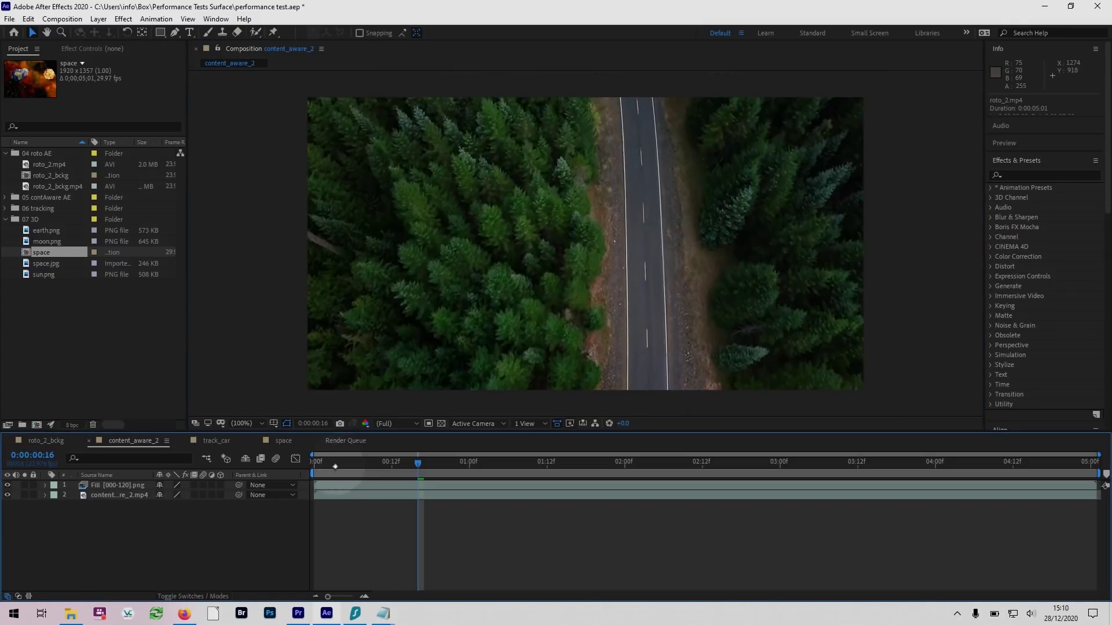
key(Home)
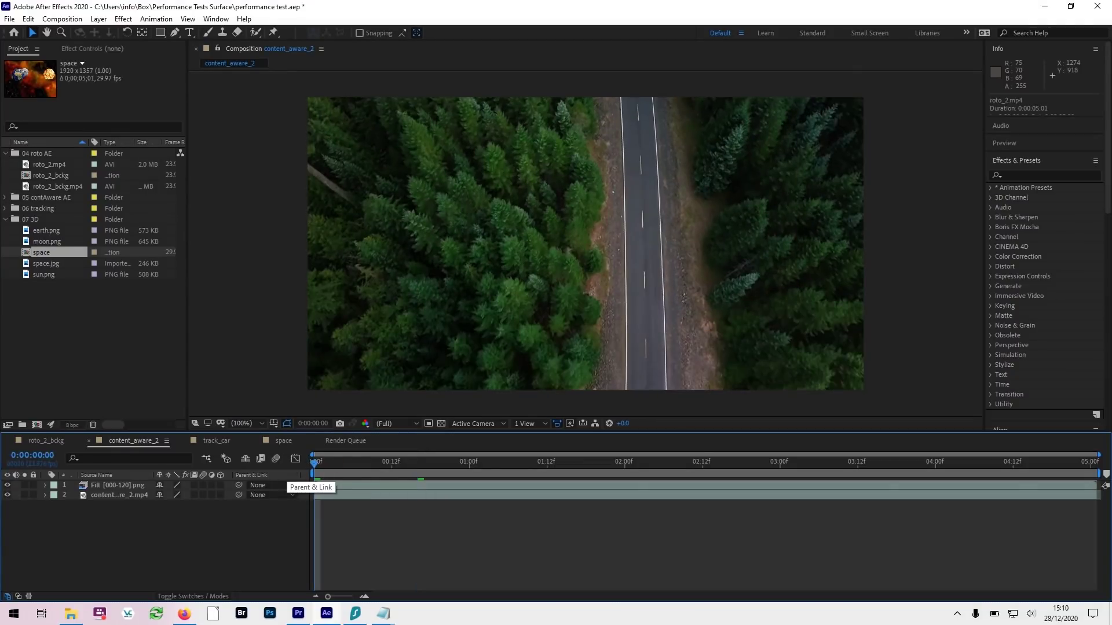
click(7, 485)
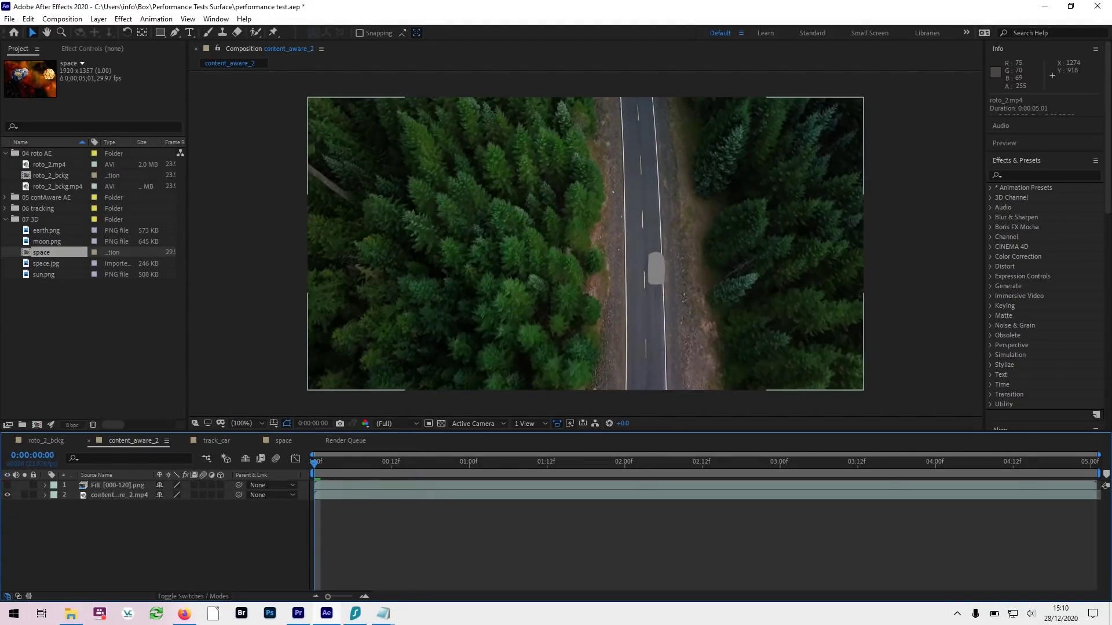
click(28, 527)
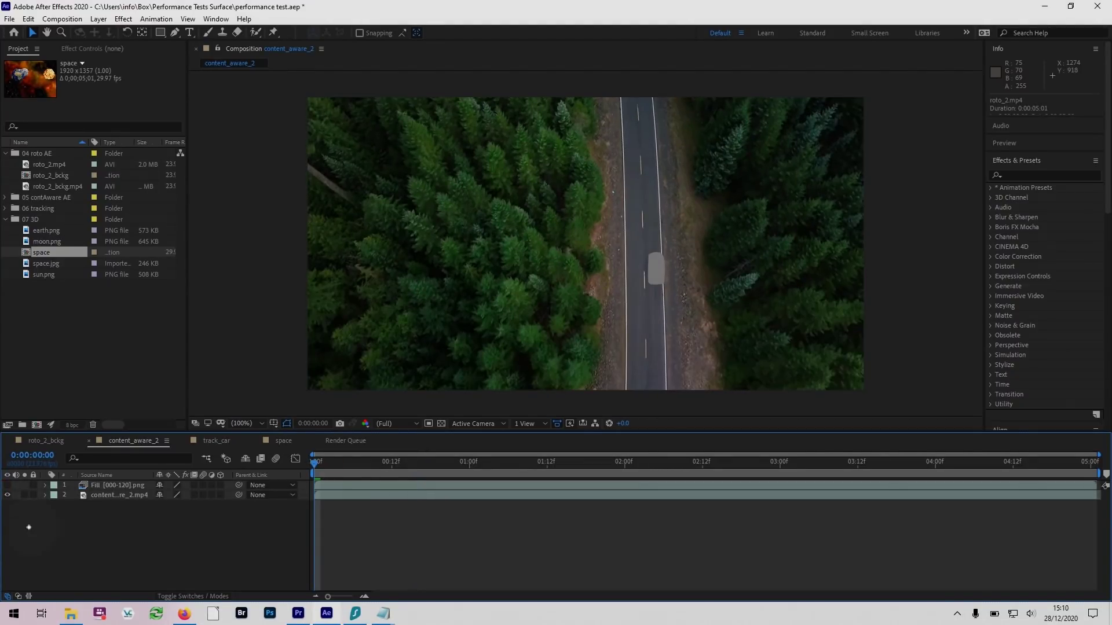
click(7, 486)
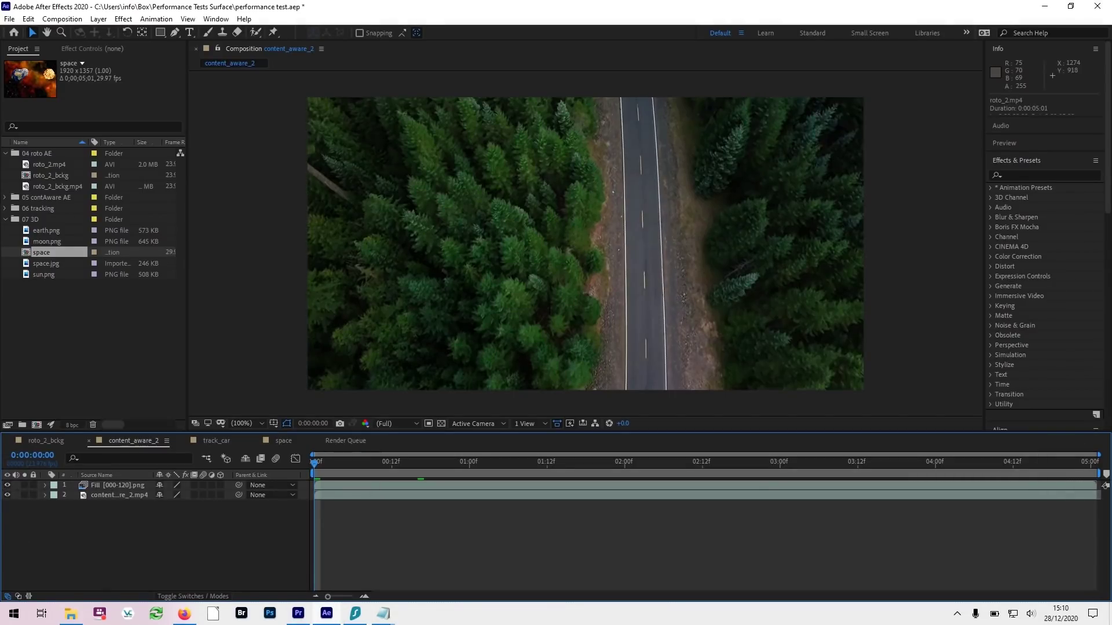
Step: Preview the content-aware fill result, then stop and return to frame 0
key(space)
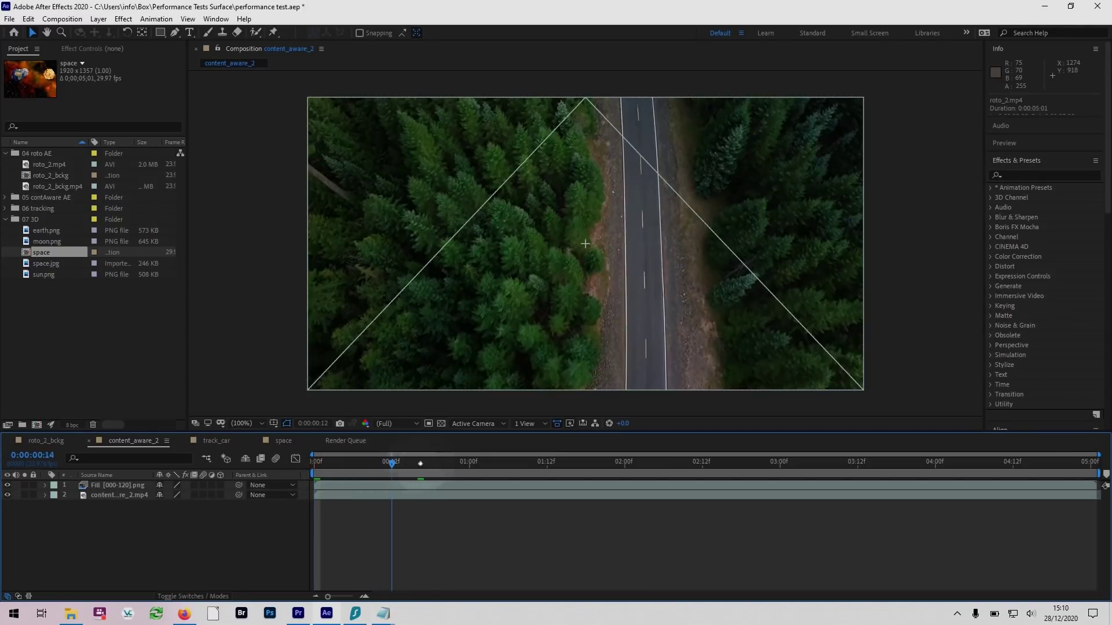
drag(420, 463, 921, 466)
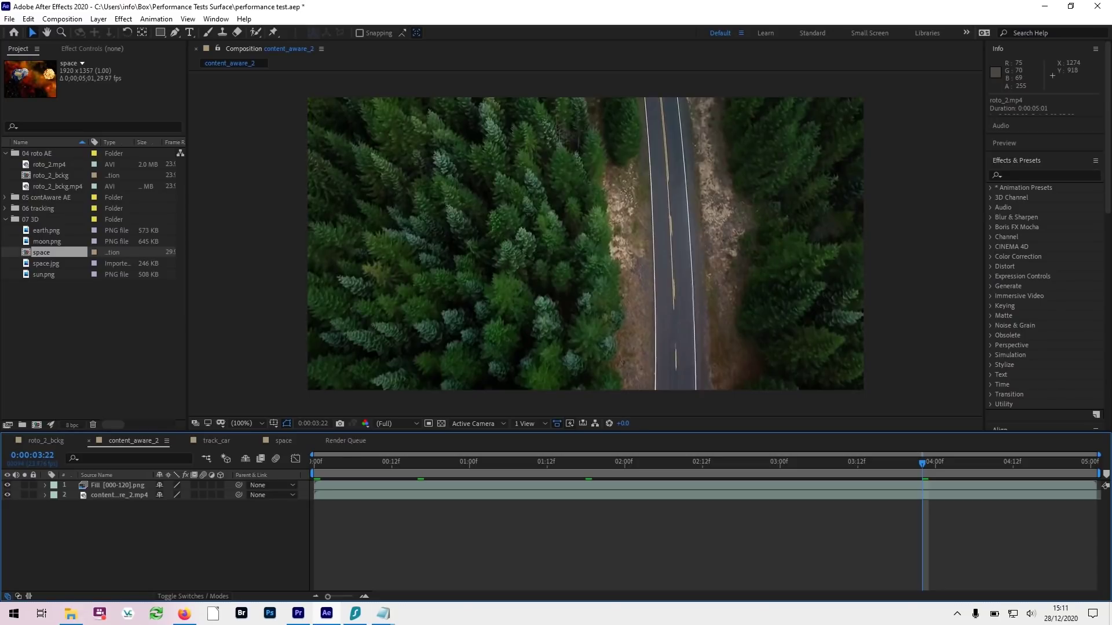
key(space)
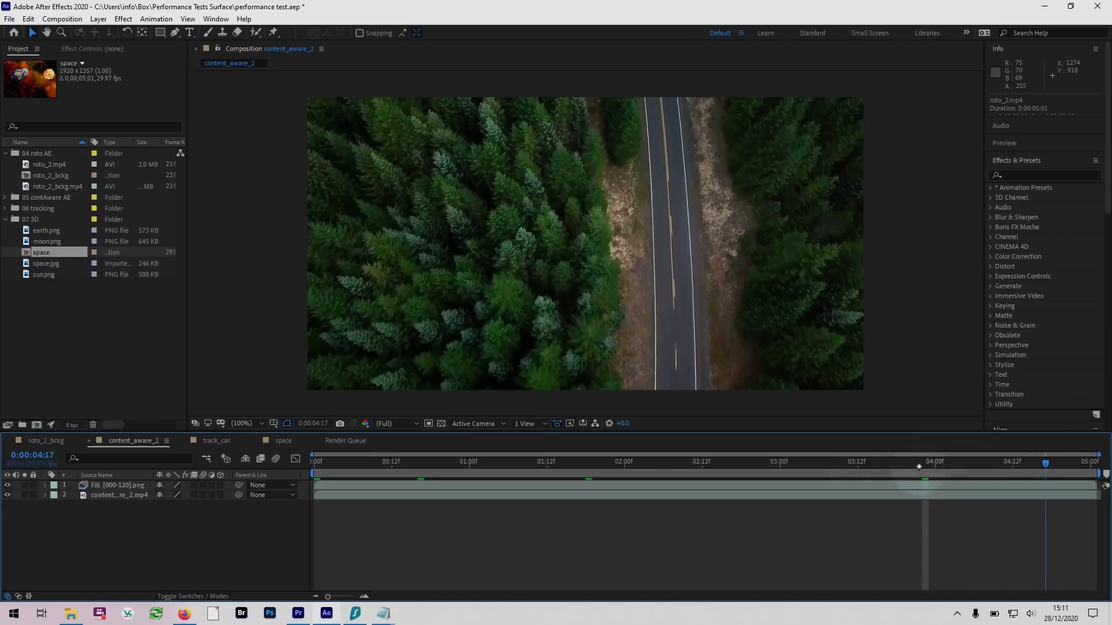
click(315, 462)
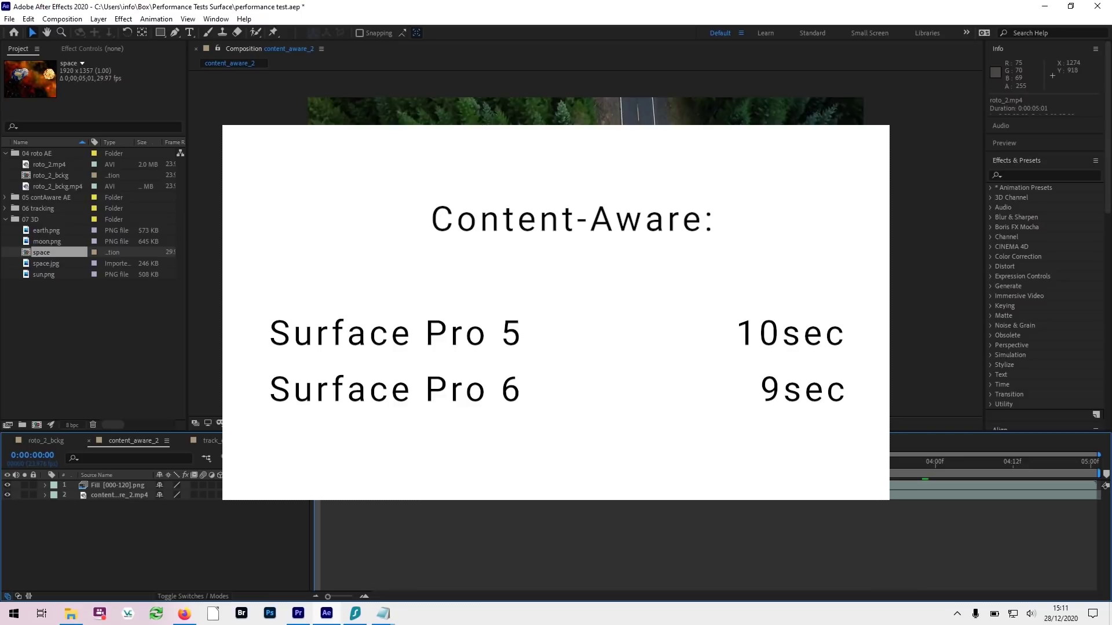
Step: Highlight the 'tracking AE - track_car (5 sec)' line in the Notepad test list
click(382, 613)
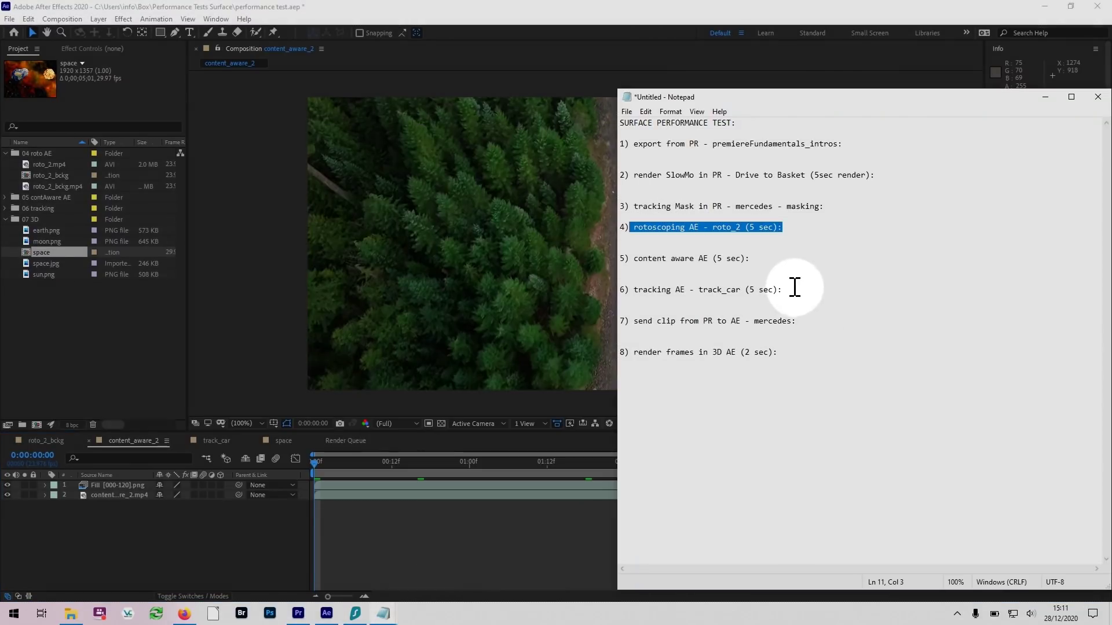
drag(794, 288, 683, 293)
key(Down)
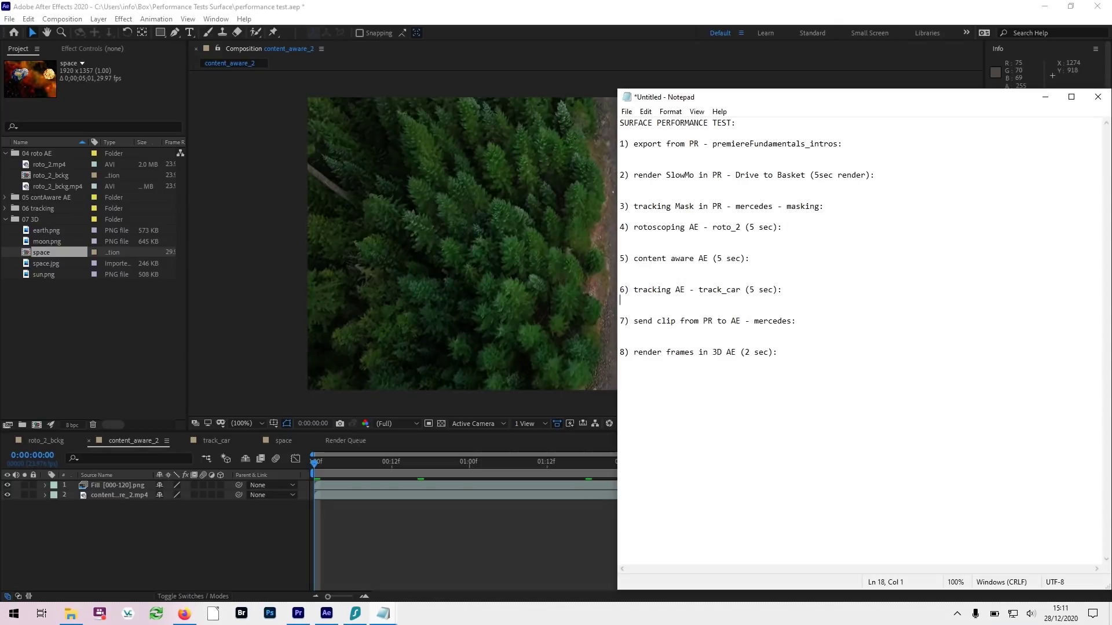
drag(782, 289, 628, 290)
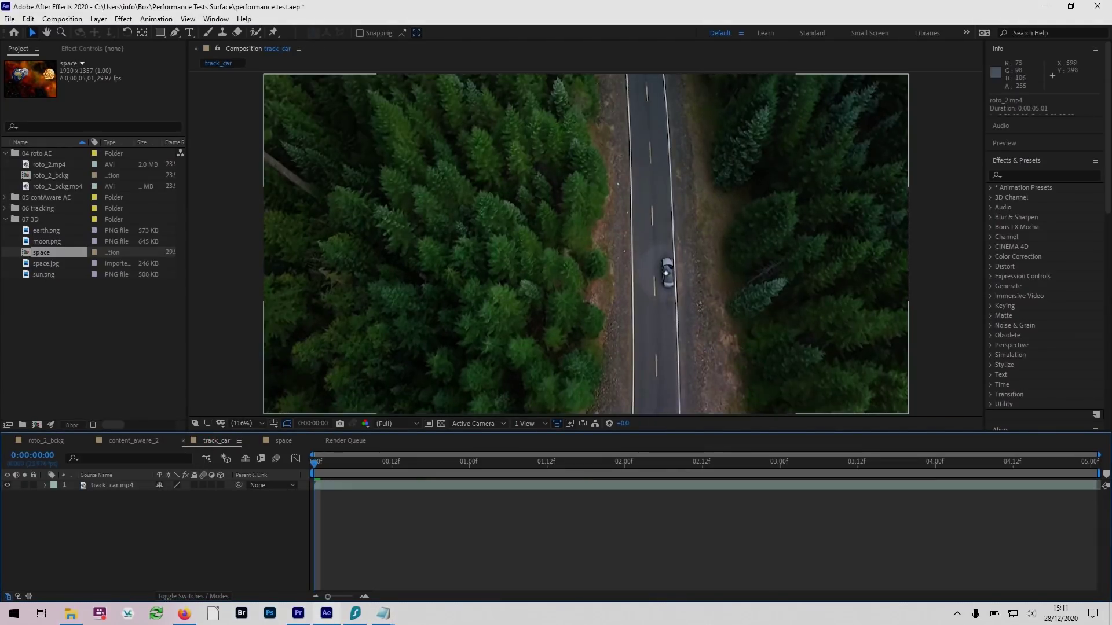
Step: Select the track_car.mp4 layer and scroll the right panel column down to the Tracker panel
click(669, 271)
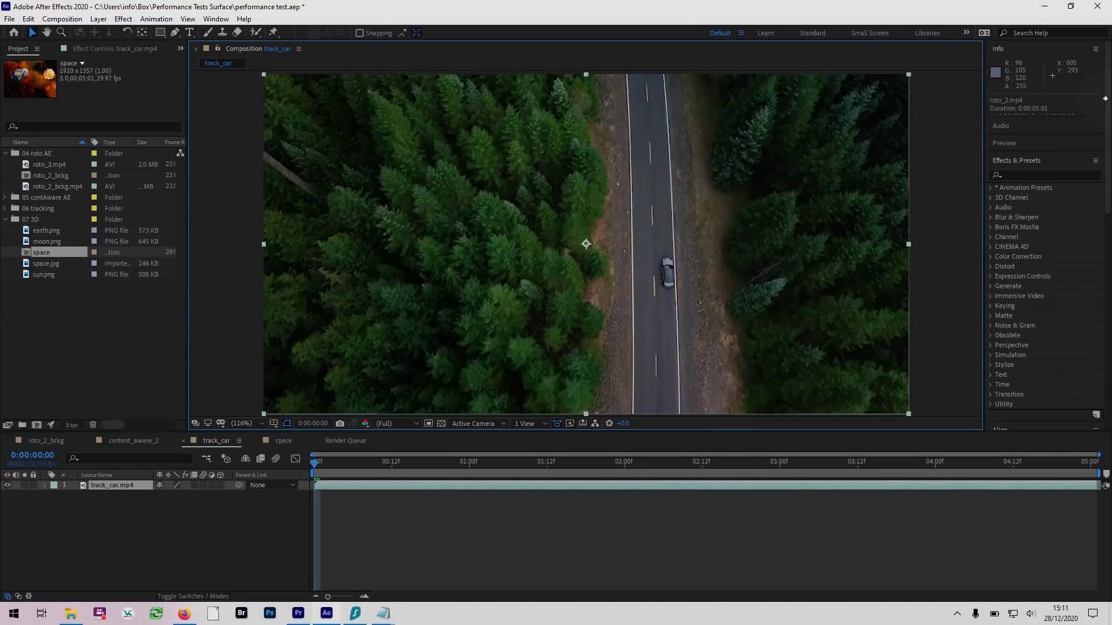
scroll(1109, 119, down, 10)
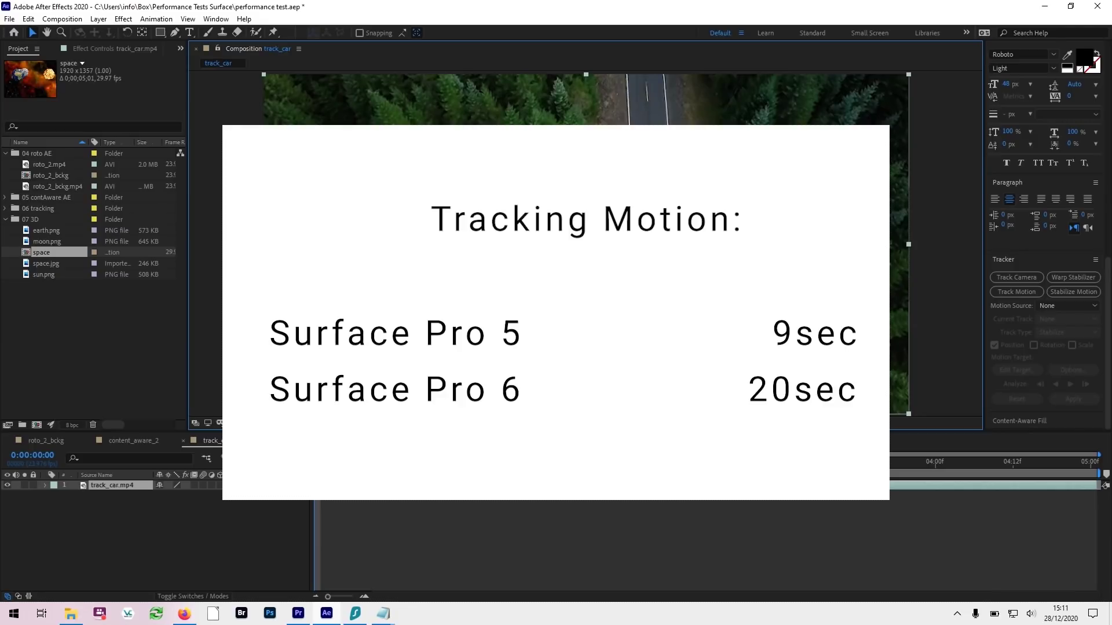
Step: Highlight the 'send clip from PR to AE - mercedes' task in the Notepad list, then deselect it
mouse_move(380, 614)
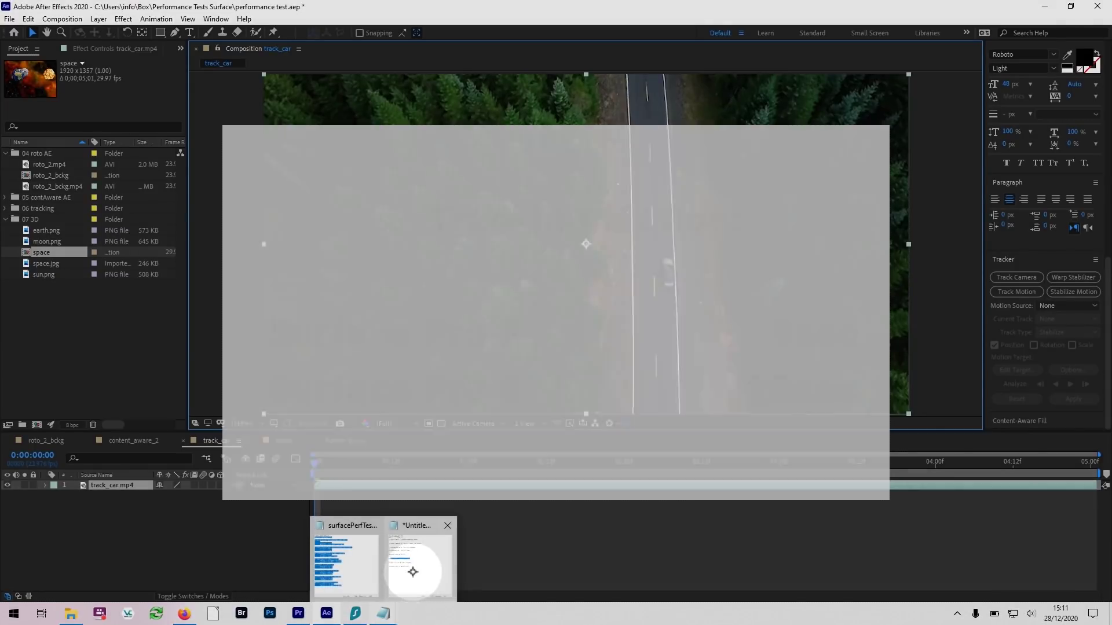
click(412, 573)
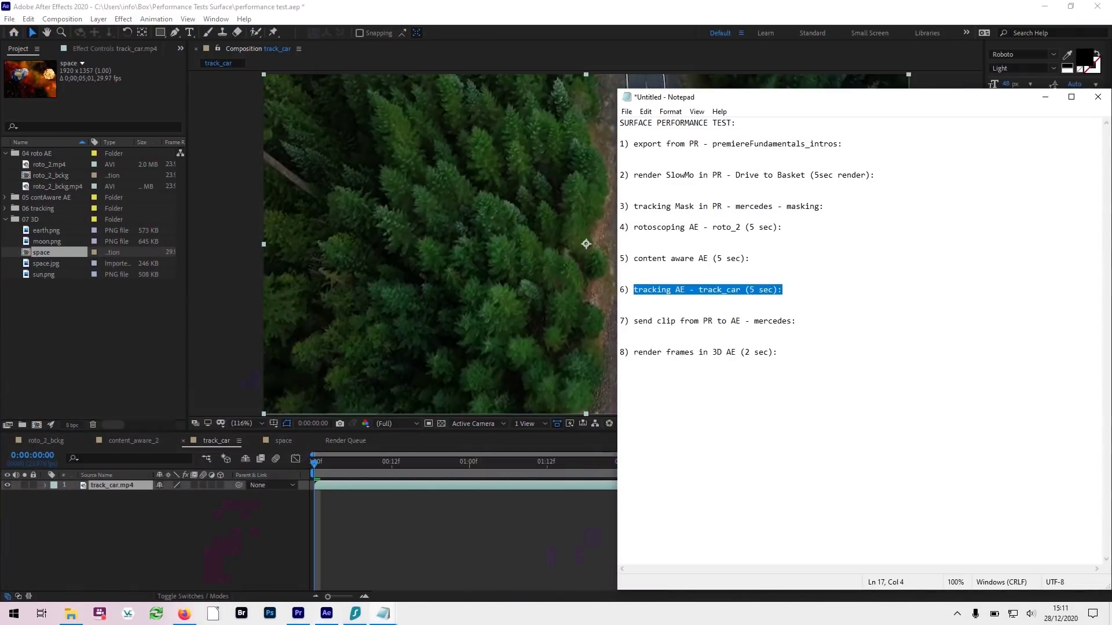
drag(802, 319, 658, 323)
click(621, 330)
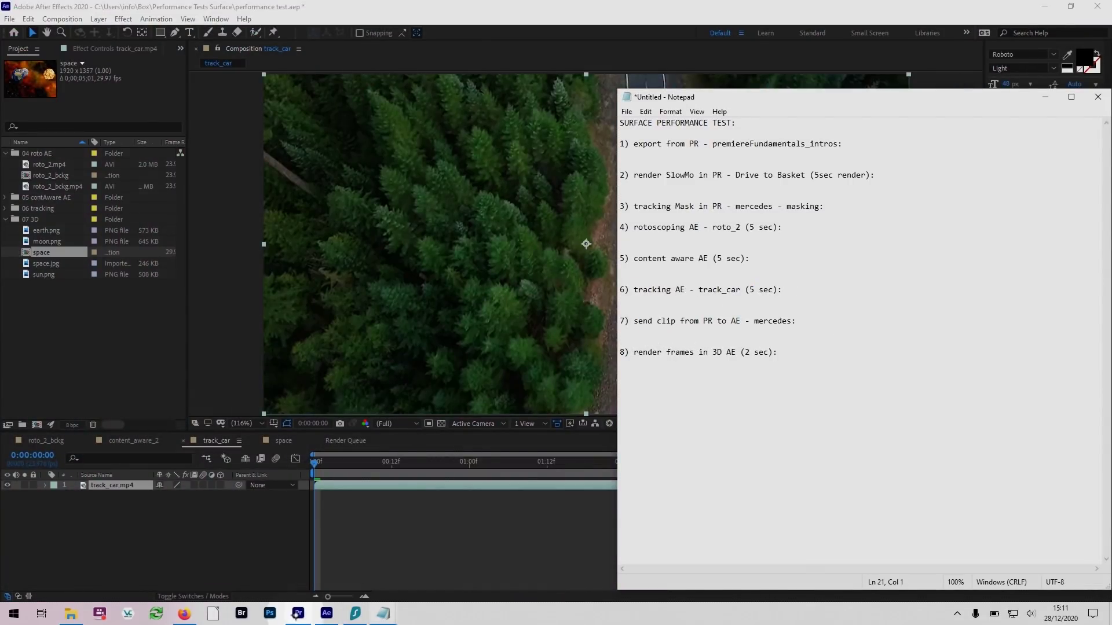
click(298, 614)
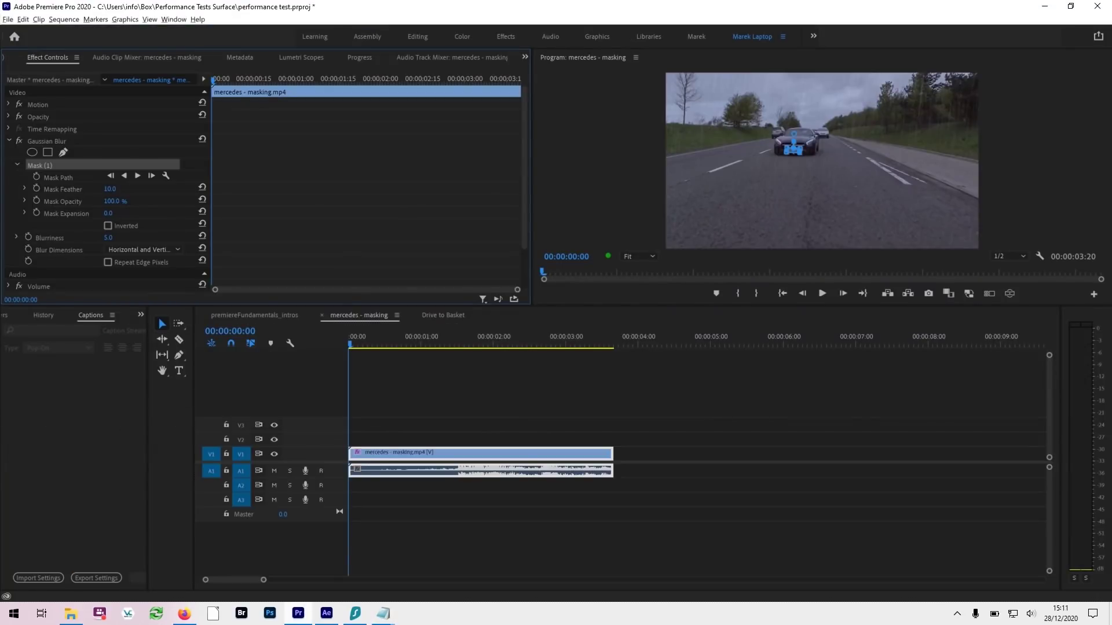
Step: Select the mercedes - masking.mp4 clip on V1 and bring up its Replace With After Effects Composition menu
click(498, 454)
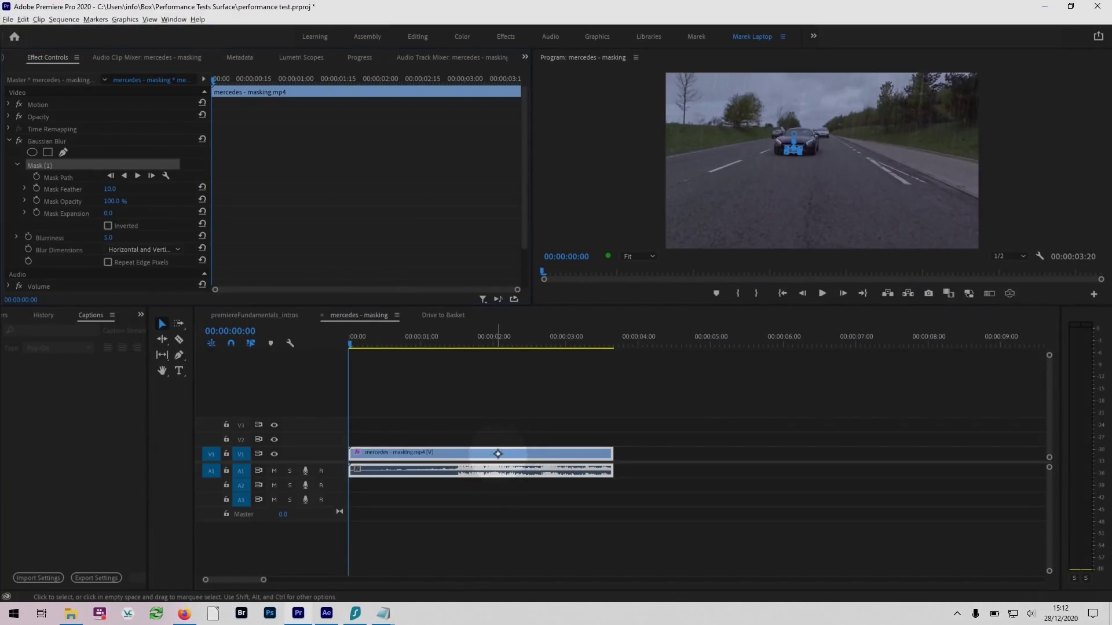
right_click(498, 453)
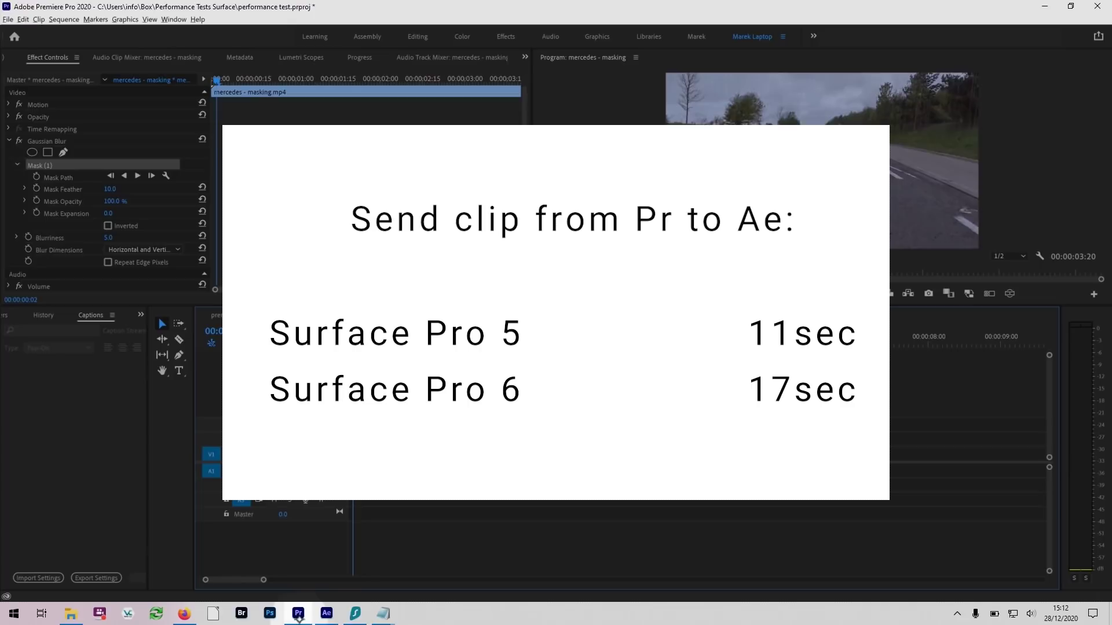
Step: Highlight the 'render frames in 3D AE' task in Notepad and minimize the notes
mouse_move(383, 614)
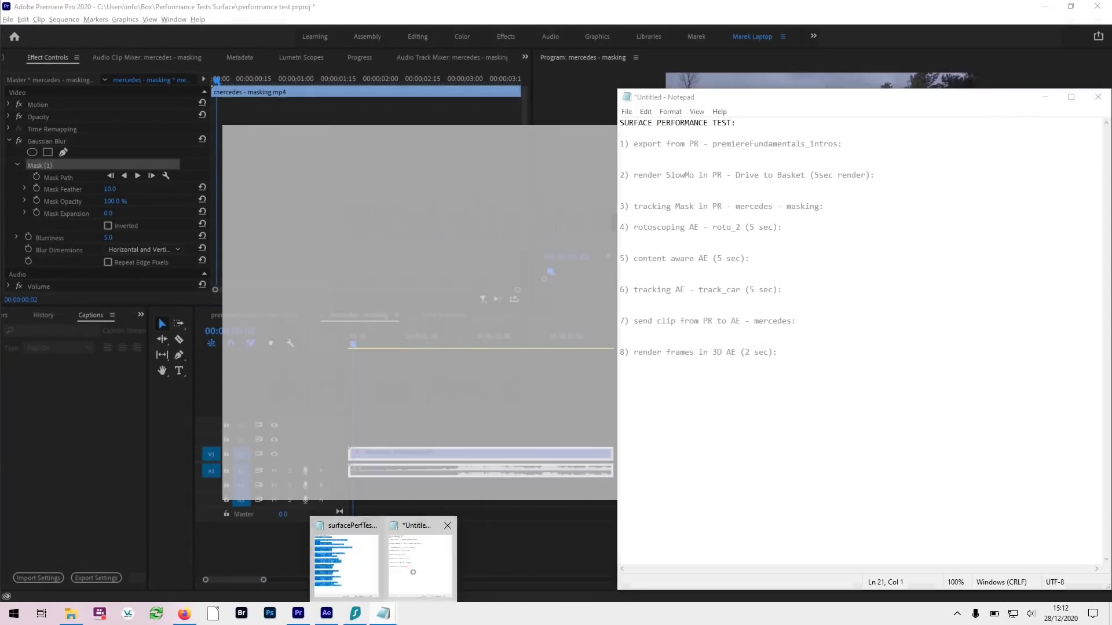
click(412, 572)
click(780, 351)
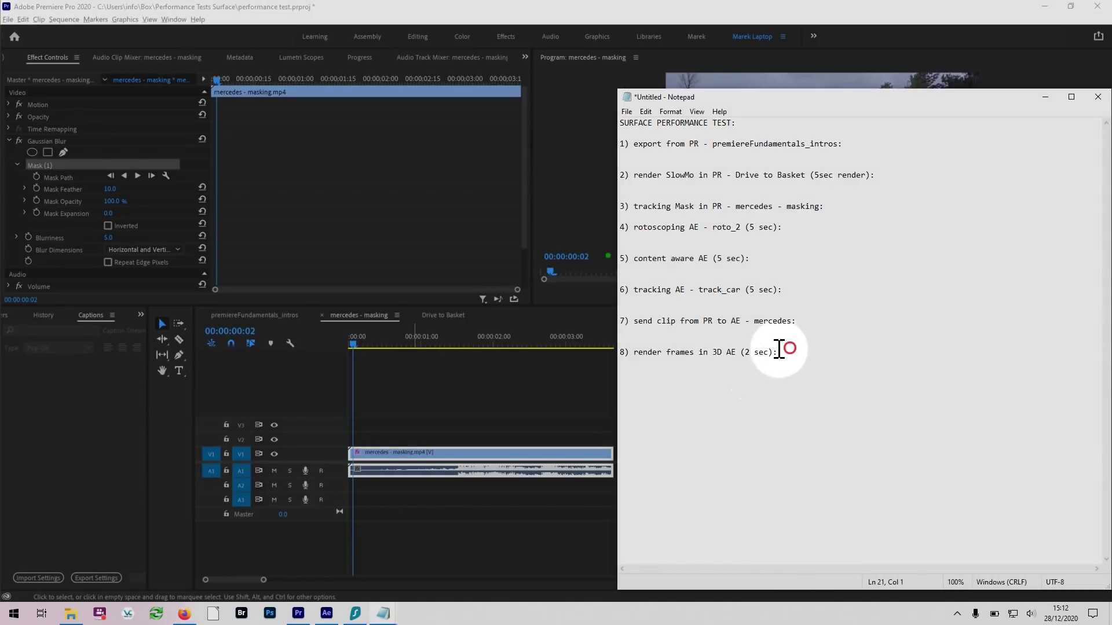
drag(779, 351, 634, 353)
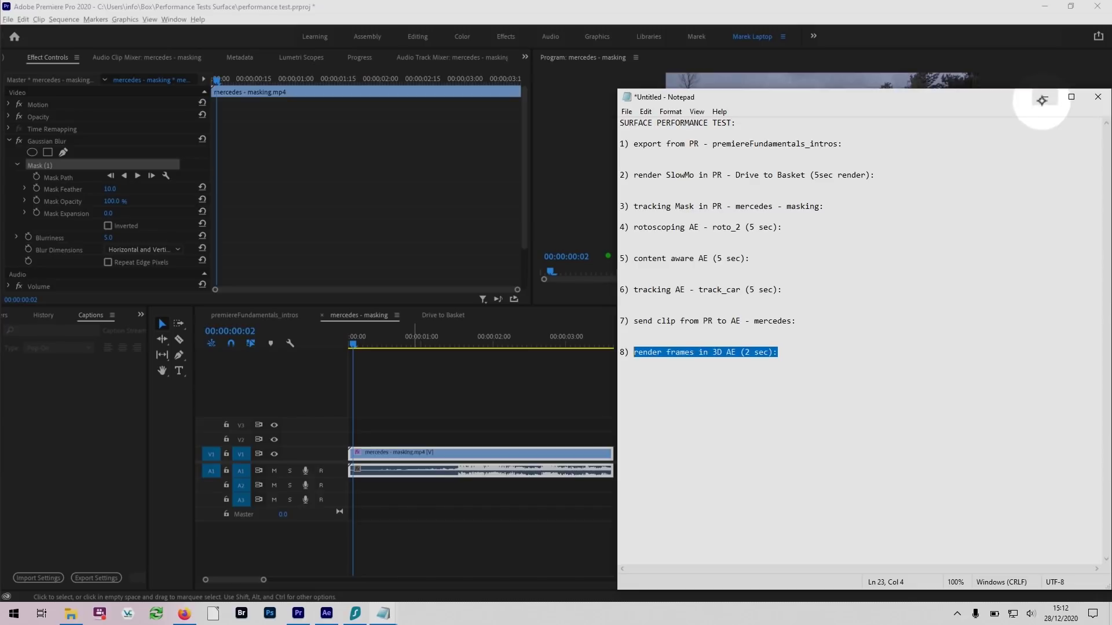
click(1045, 97)
Step: Quit Premiere Pro without saving the performance test and udemy_courses projects, returning to After Effects
key(alt+Tab)
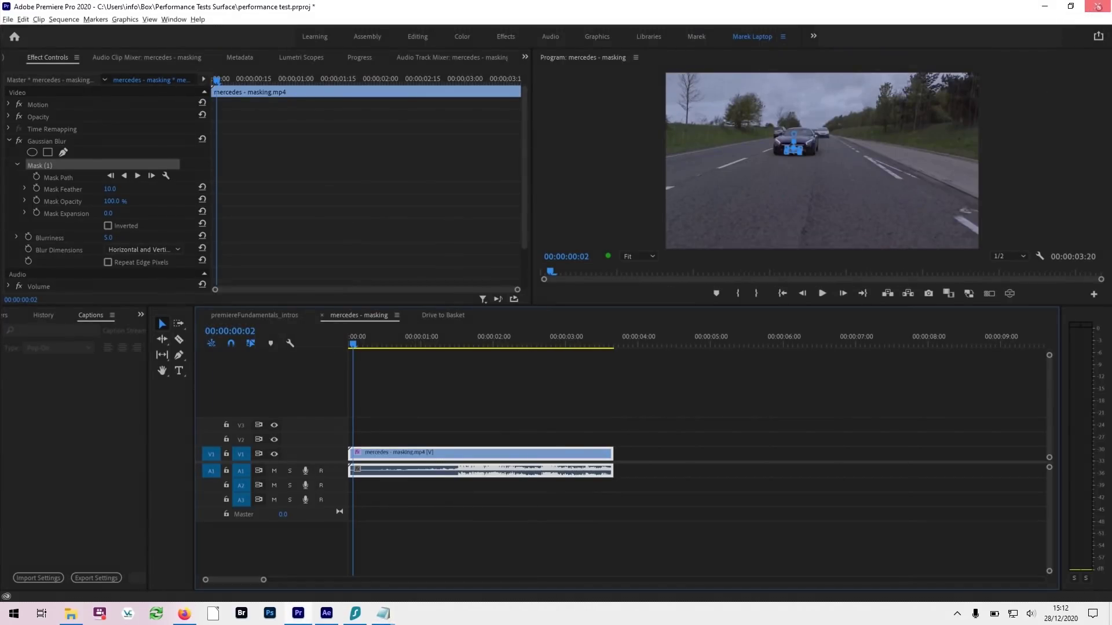
key(alt+Tab)
key(ctrl+q)
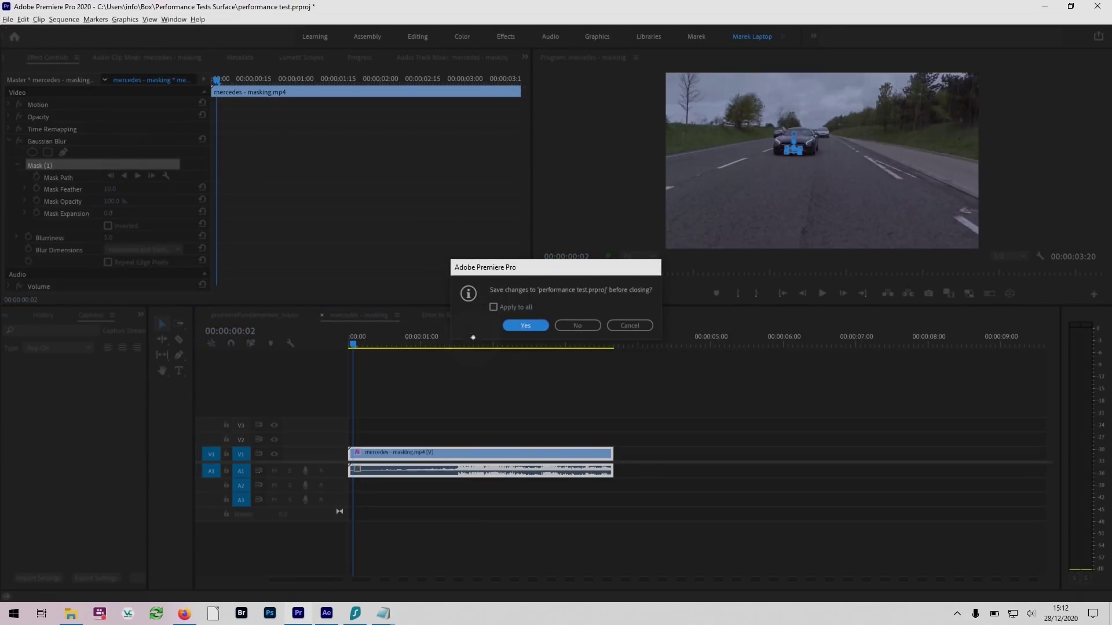
click(572, 326)
click(572, 326)
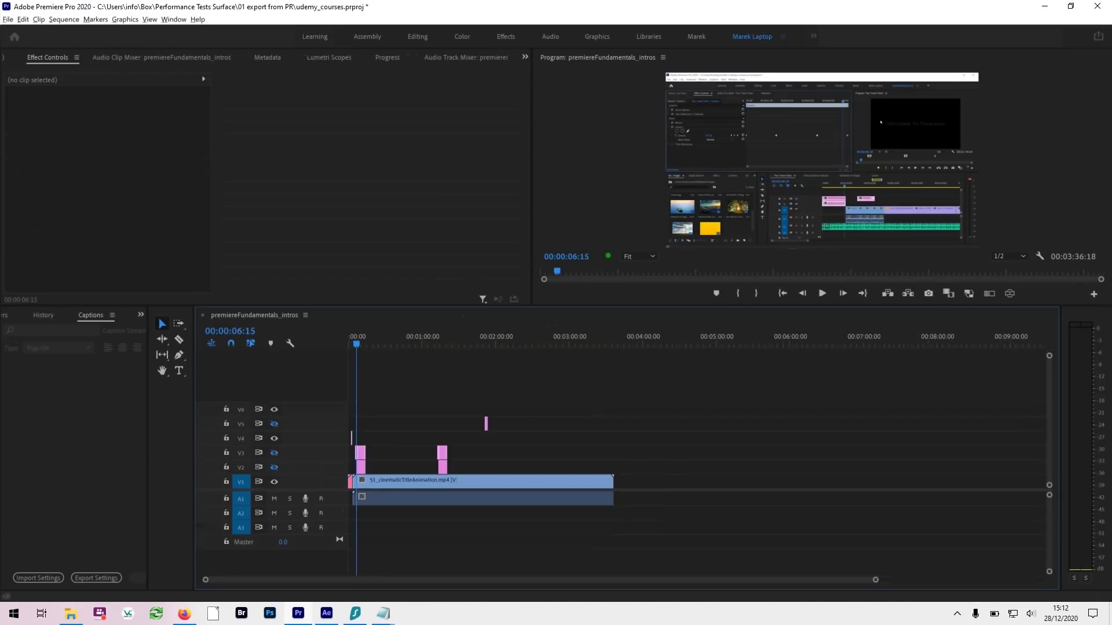
click(576, 325)
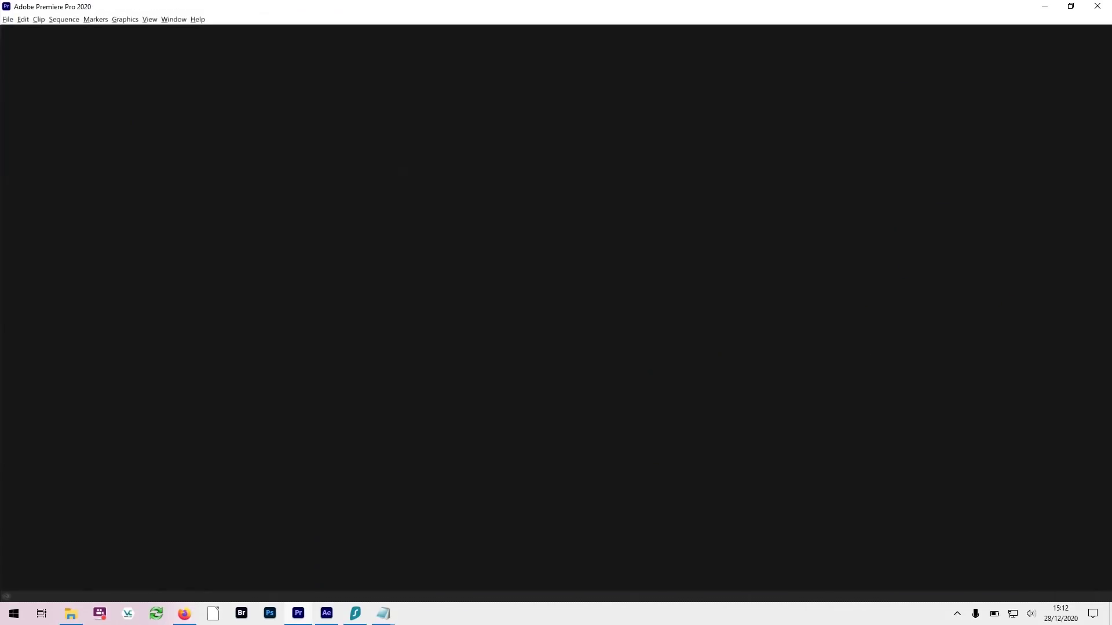
click(327, 613)
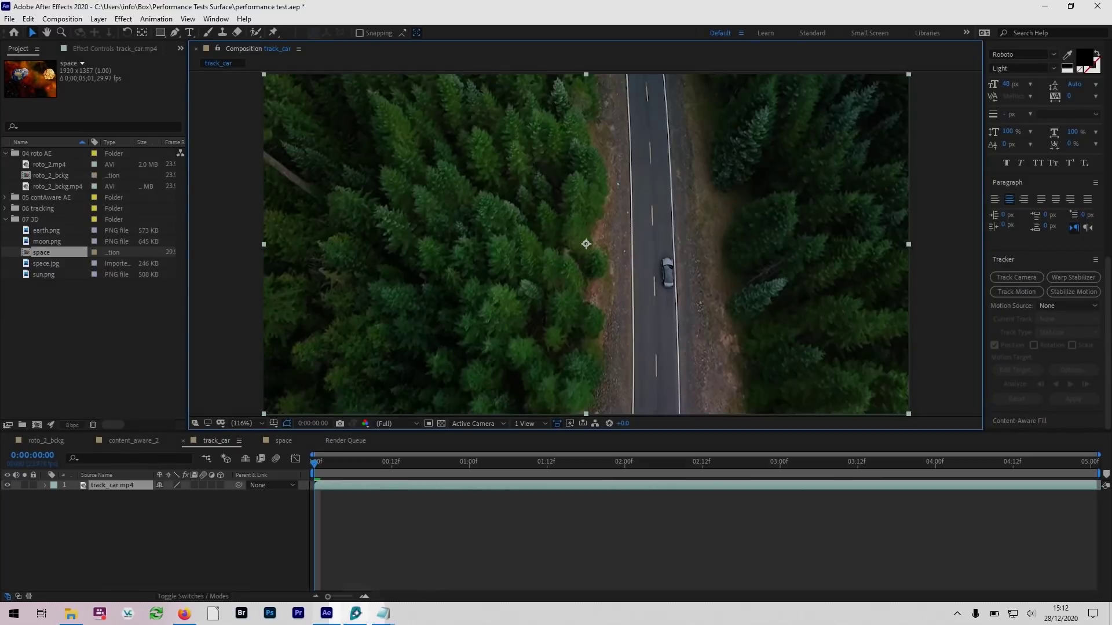
Step: Open the space composition and preview its camera move, stopping at one second and resuming
mouse_move(355, 613)
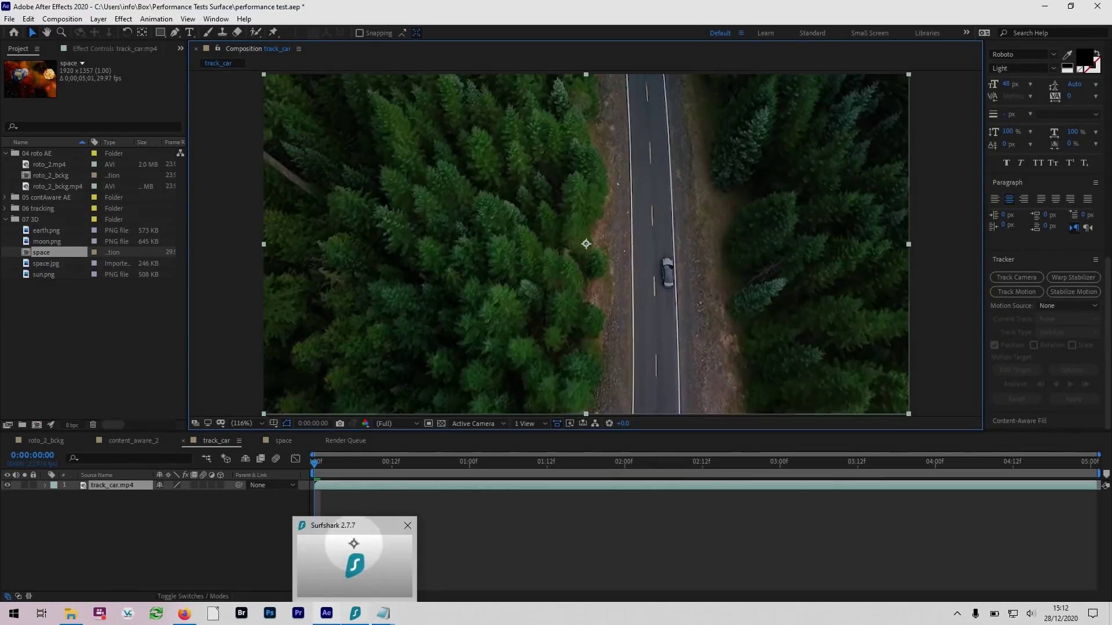
click(282, 442)
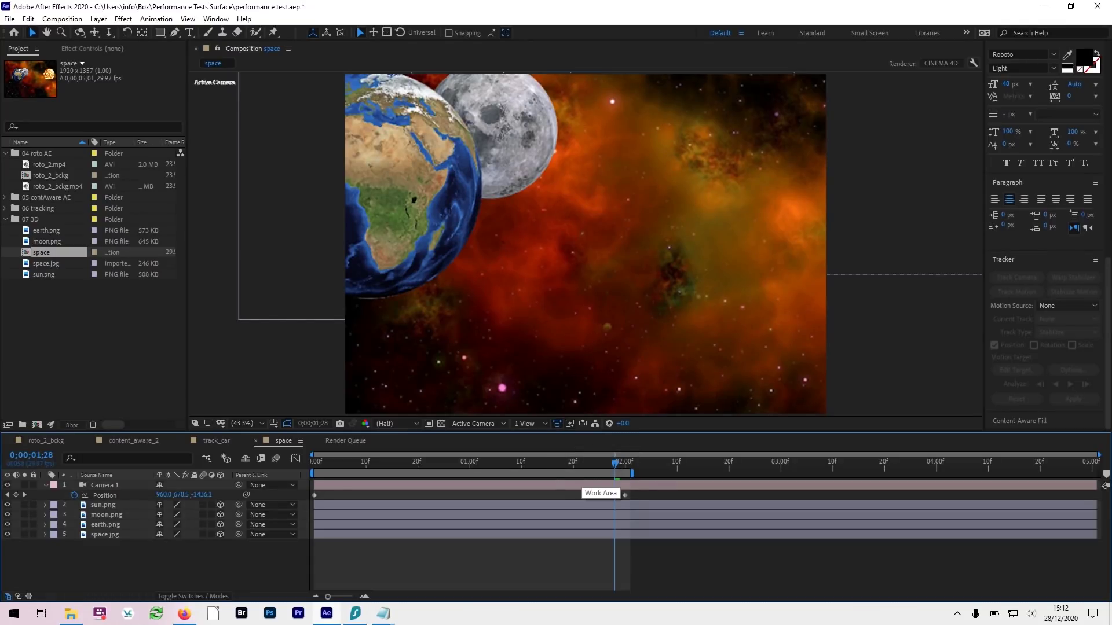
key(space)
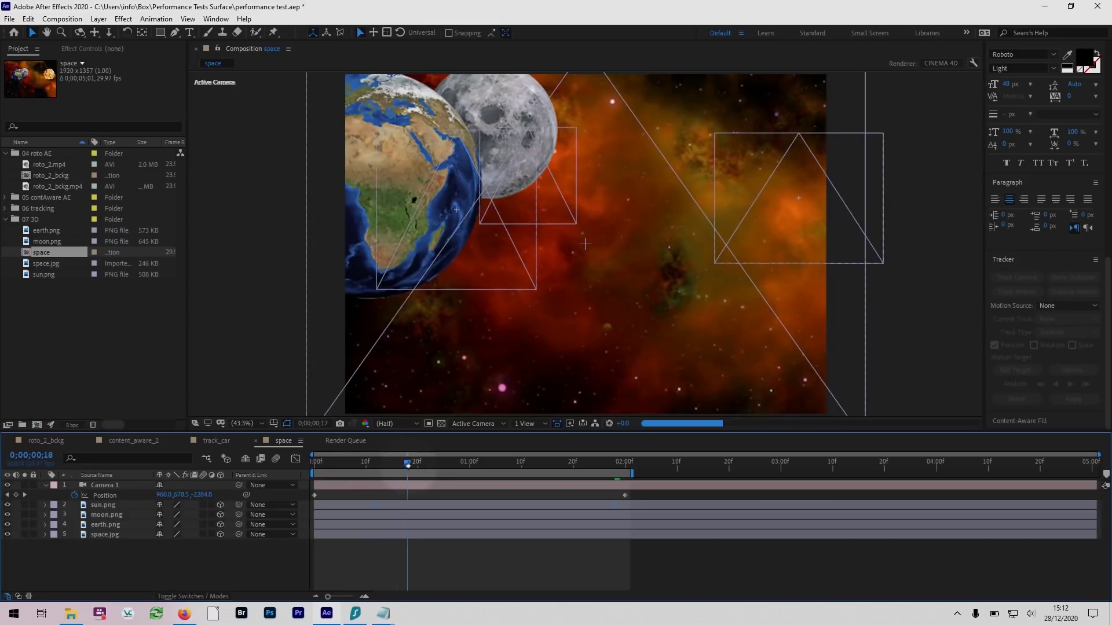
click(472, 463)
key(space)
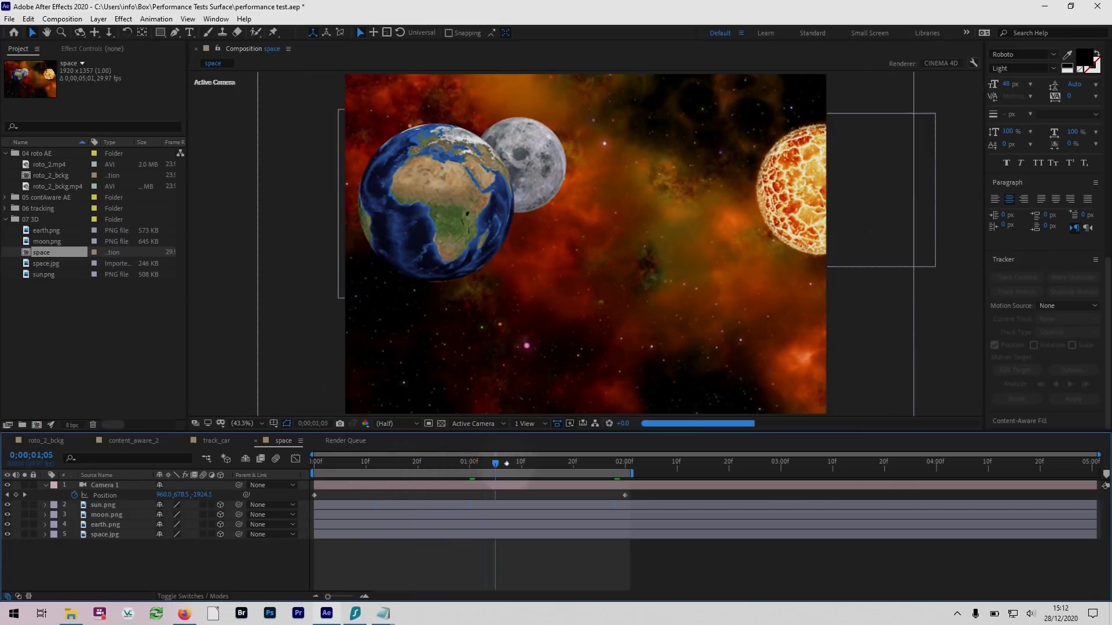